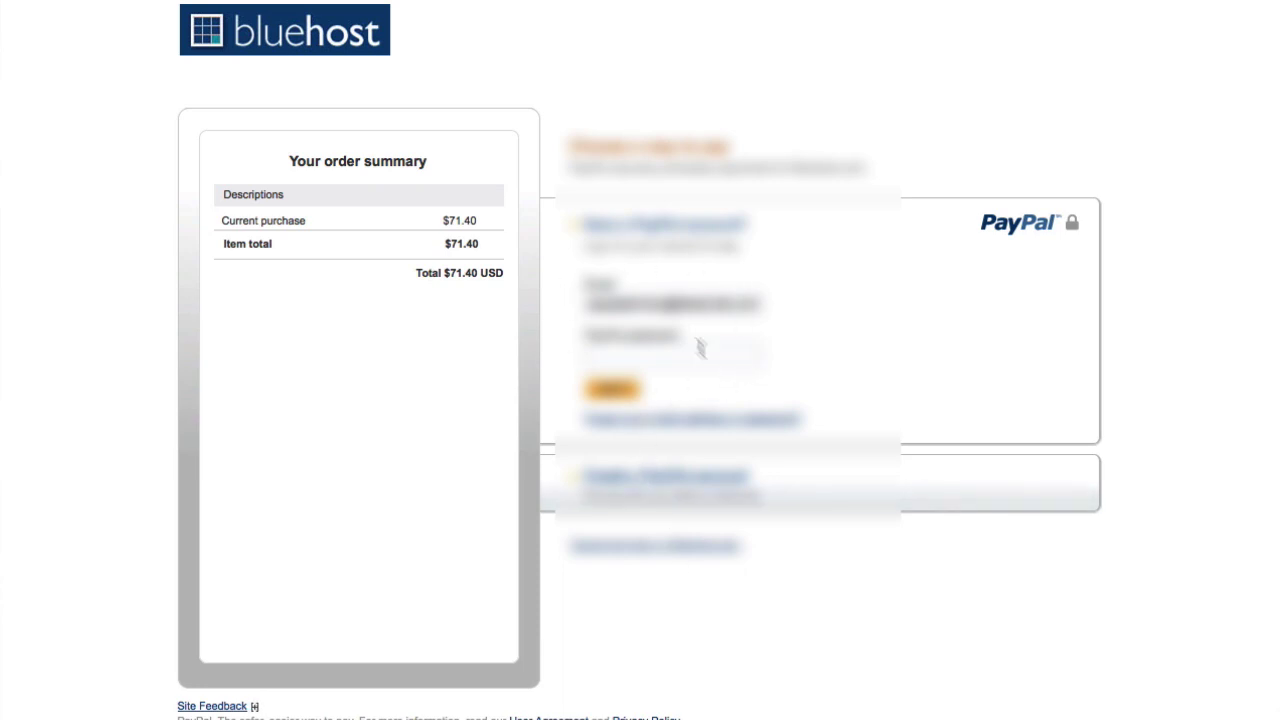
Sign in to PayPal with the account password and approve the $71.40 payment to Bluehost.
left_click(654, 351)
type("********")
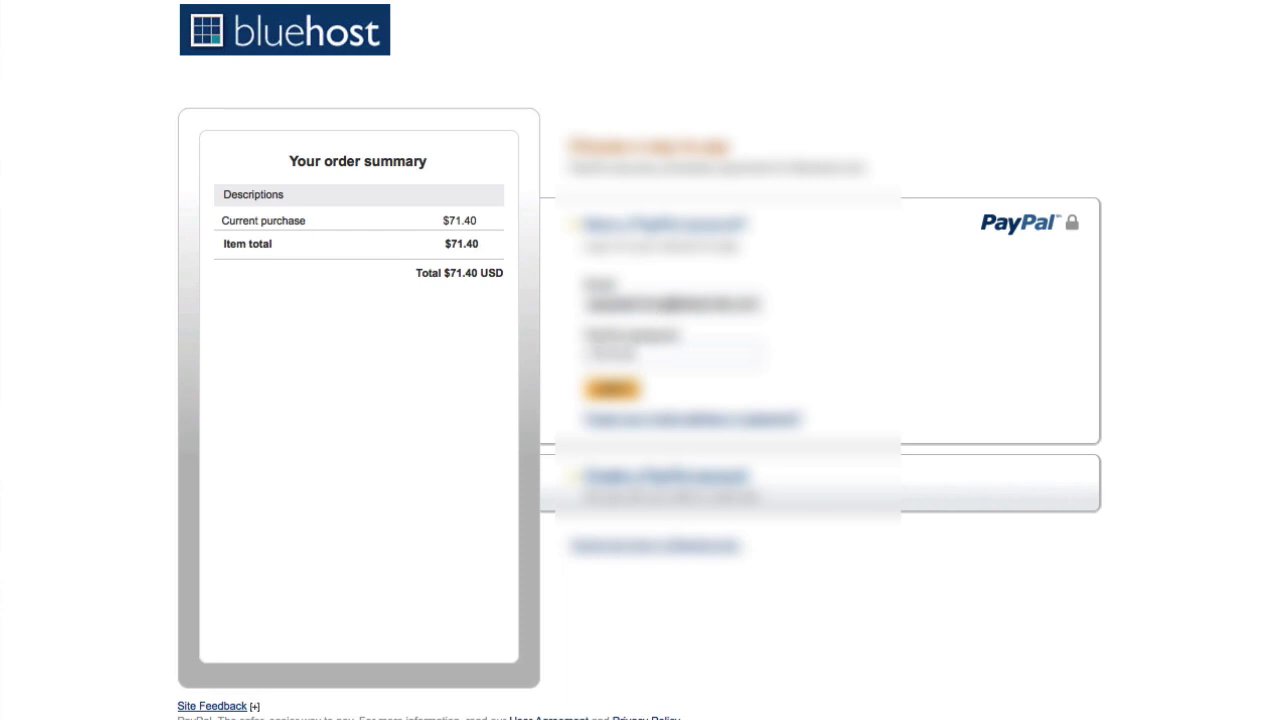
key("Return")
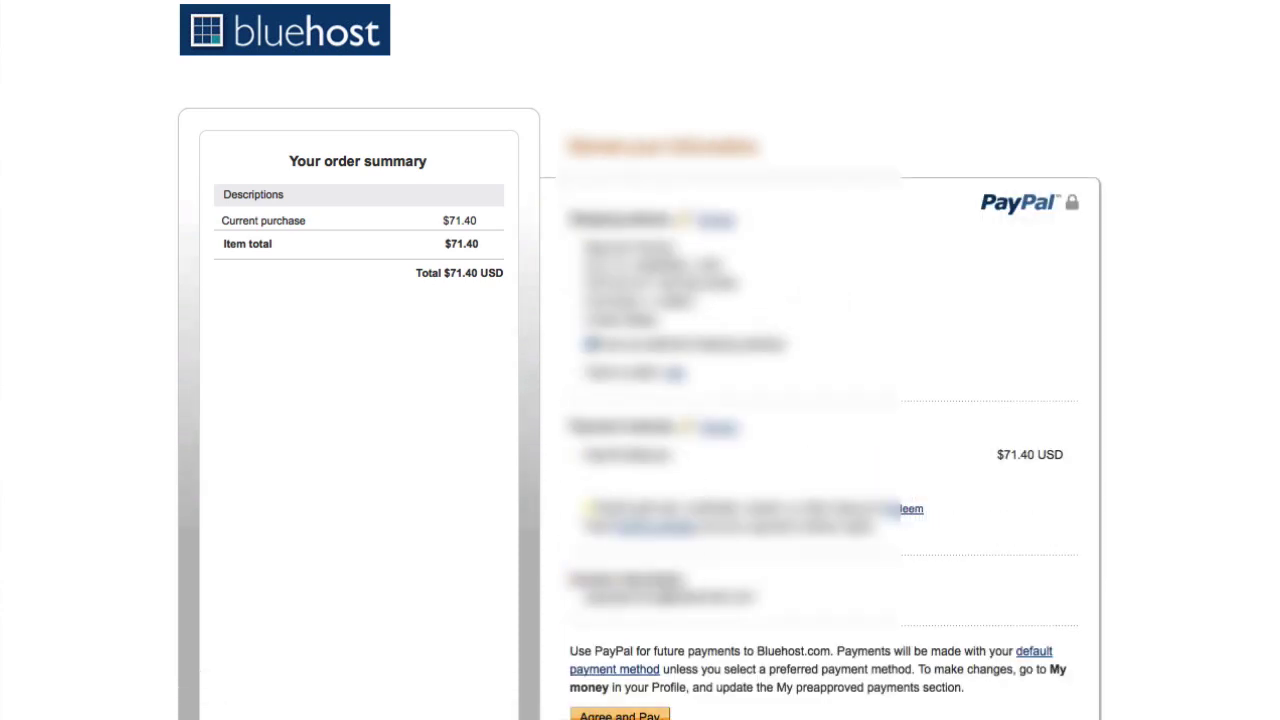
left_click(620, 715)
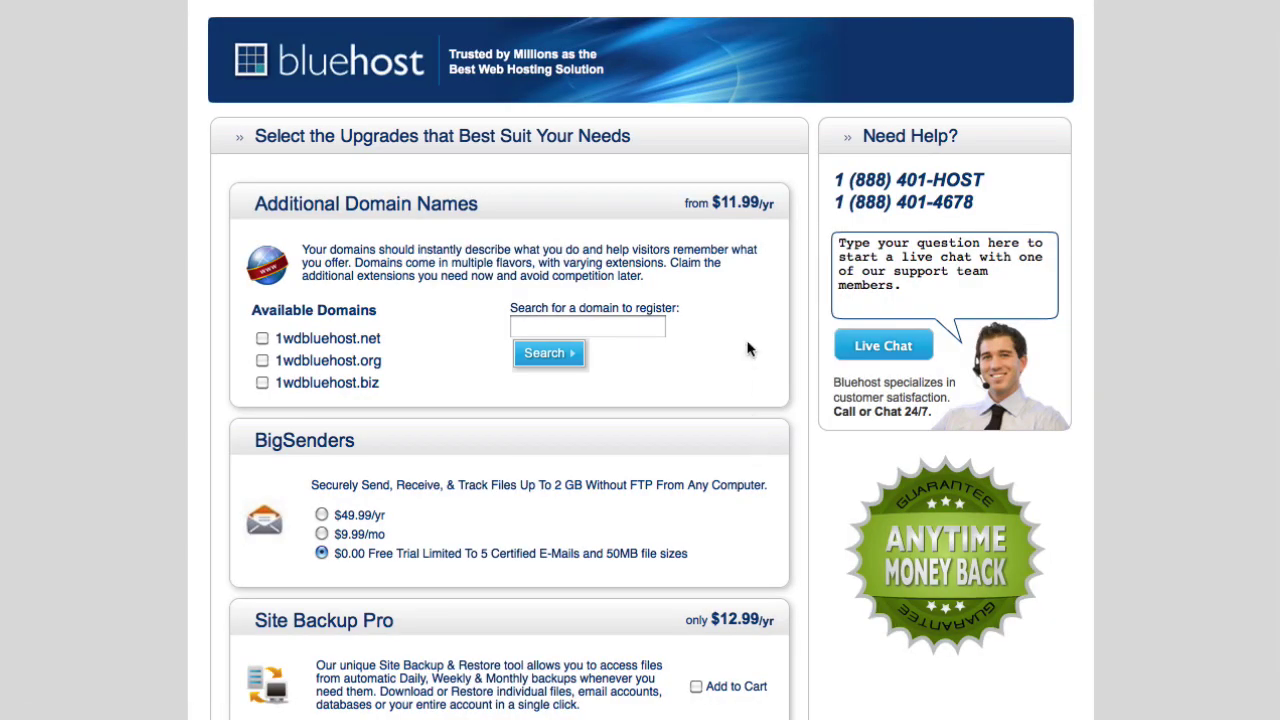
Complete the Bluehost order with no upgrades ($0.00) and go to the Create your password page.
scroll(751, 349, "down", 2)
scroll(737, 358, "down", 6)
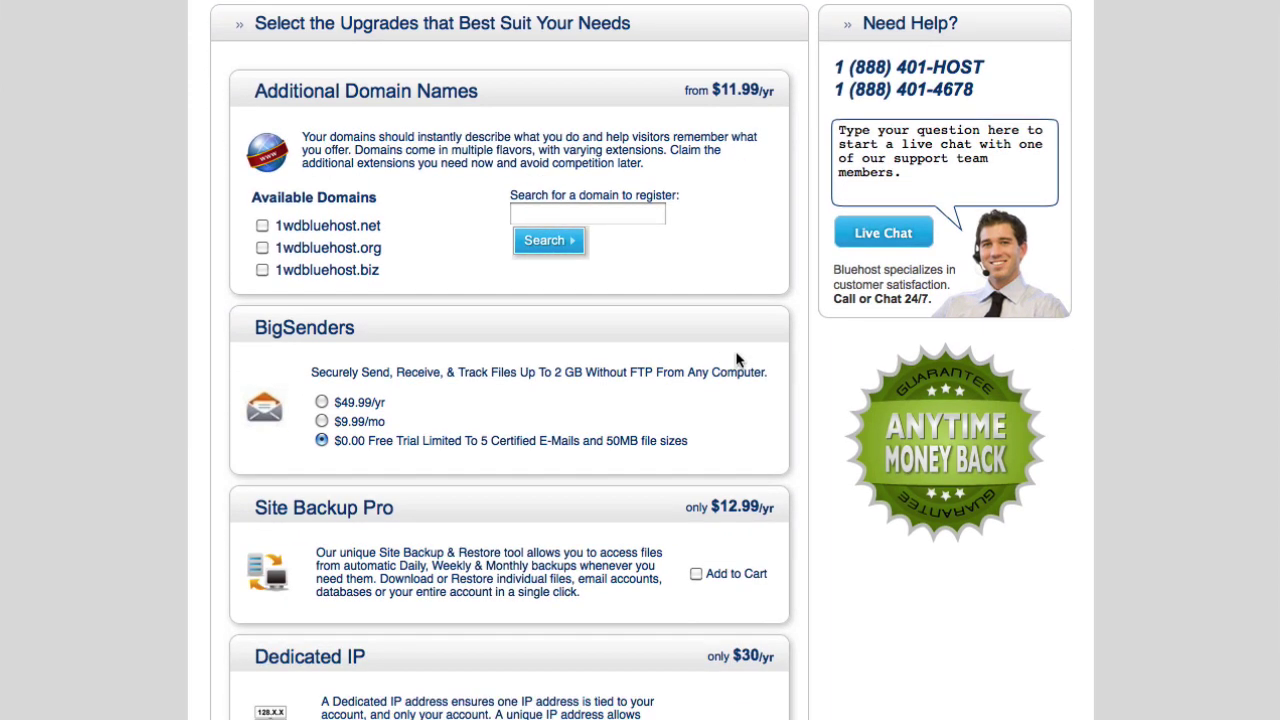
scroll(737, 358, "down", 13)
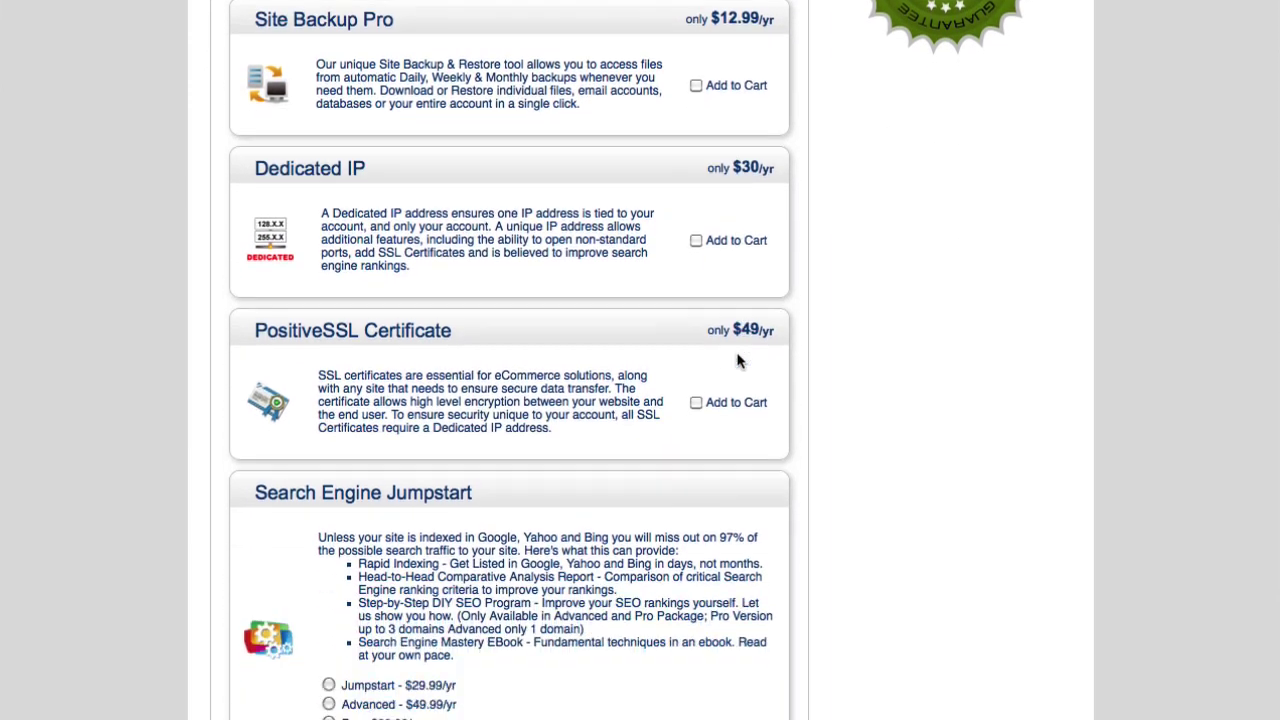
scroll(741, 362, "down", 6)
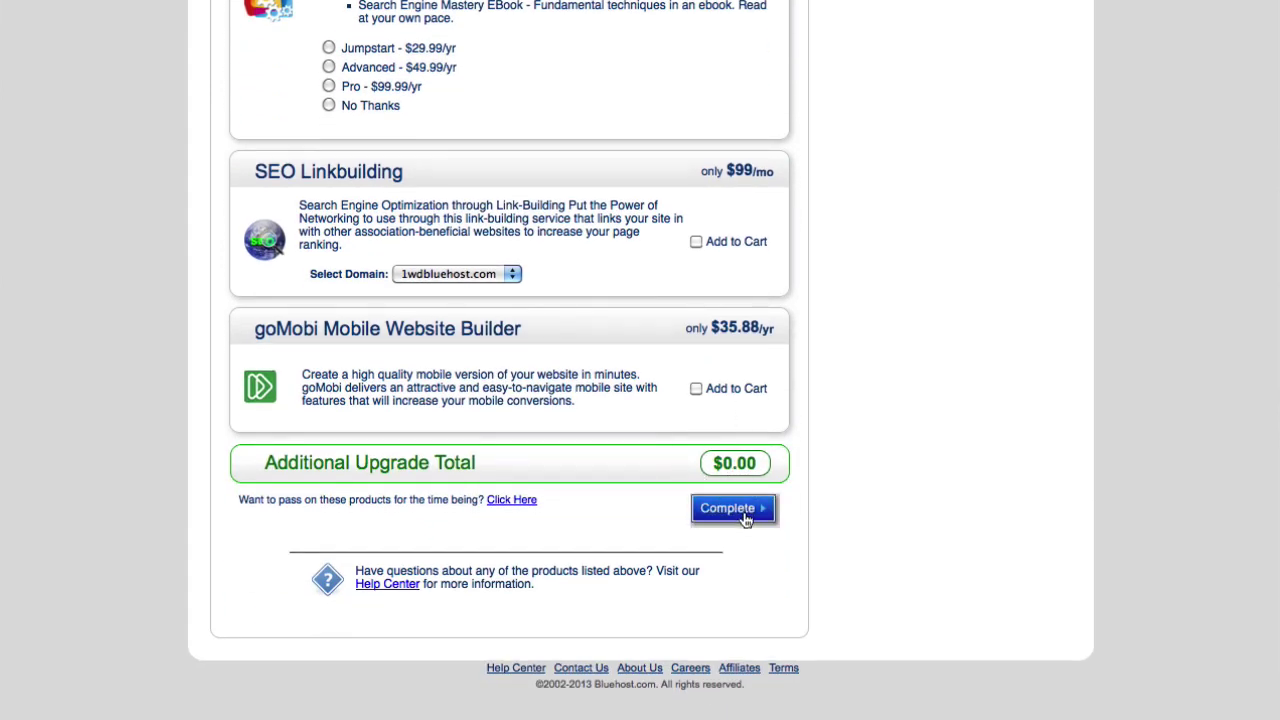
left_click(745, 519)
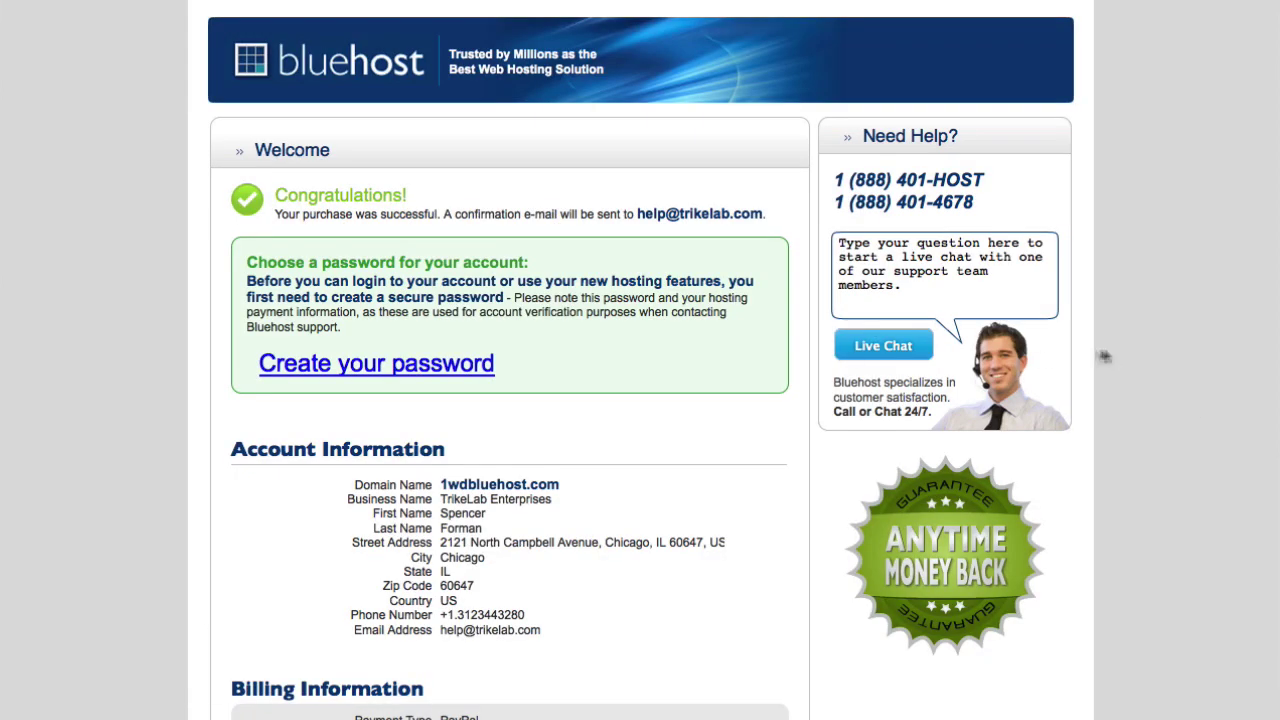
left_click(453, 370)
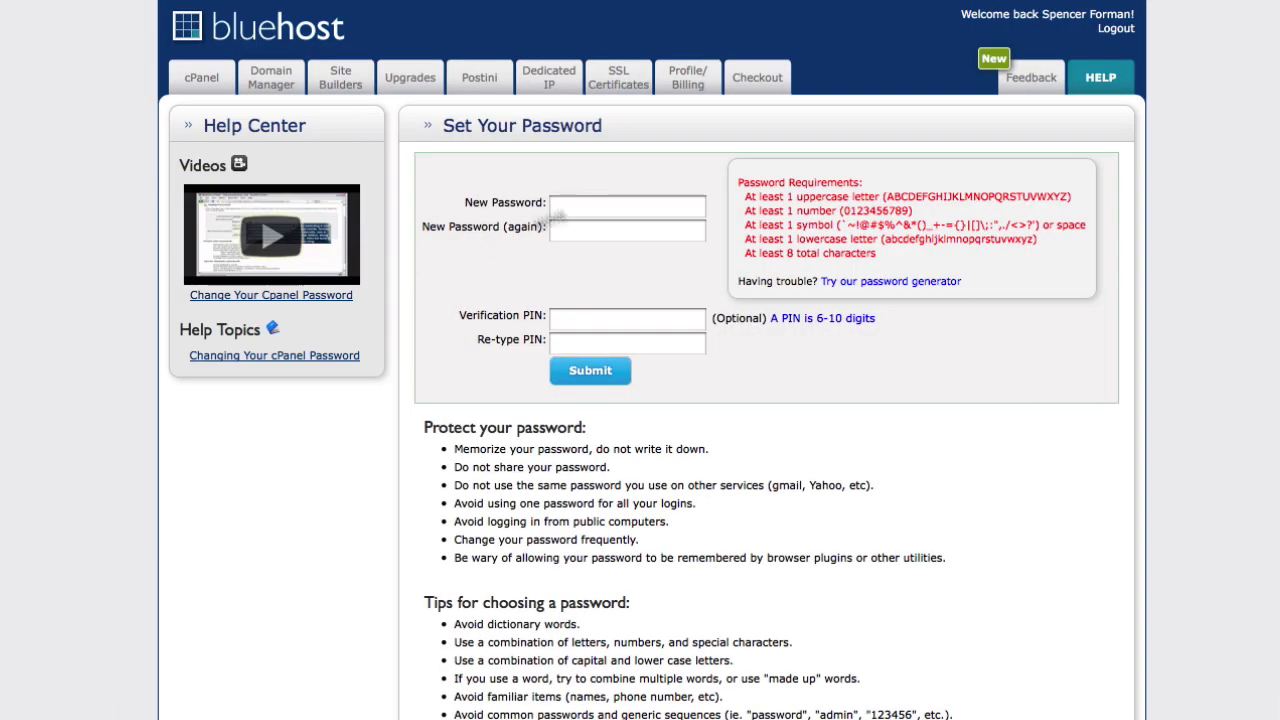
Use the password generator to get a suggested password and copy it.
left_click(583, 208)
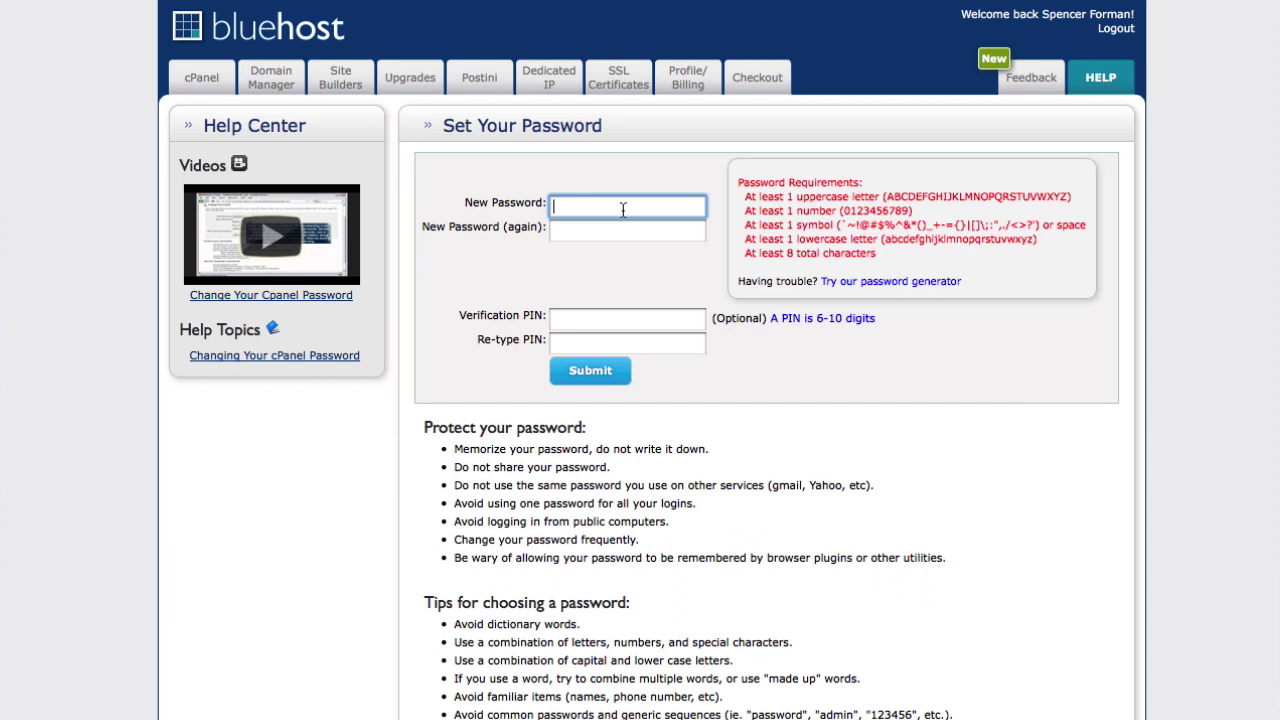
type("!")
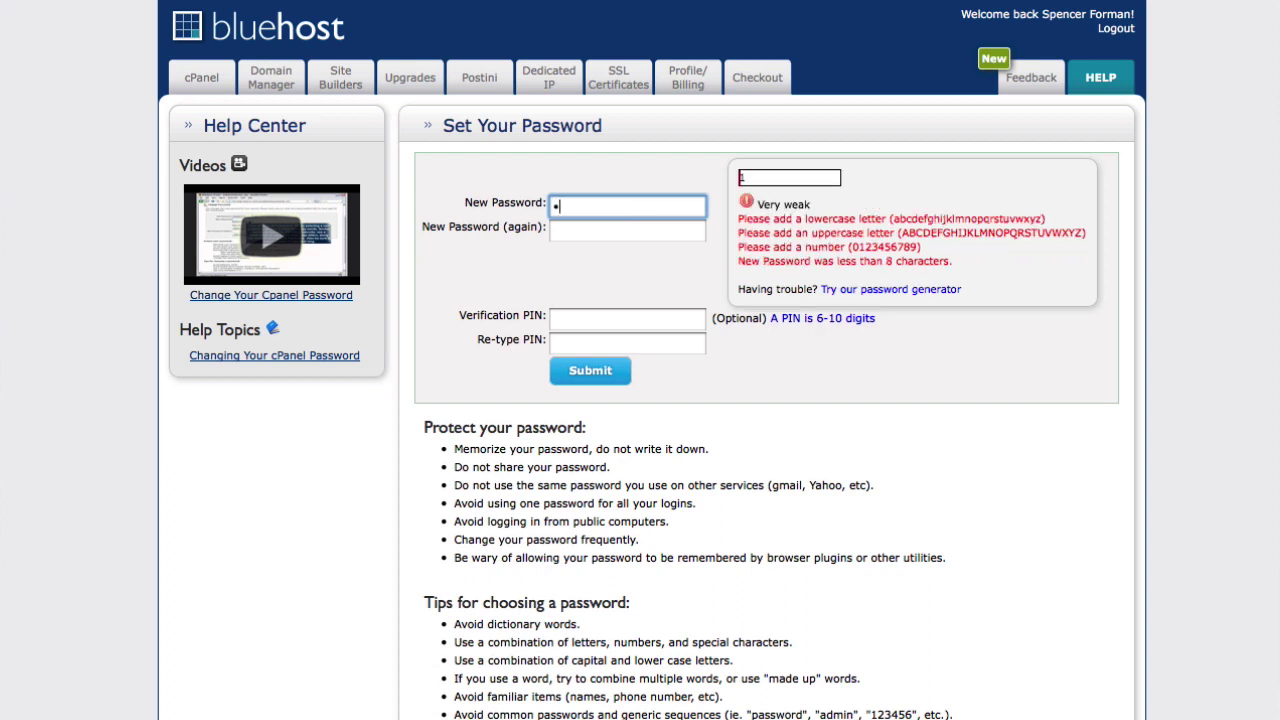
key("BackSpace")
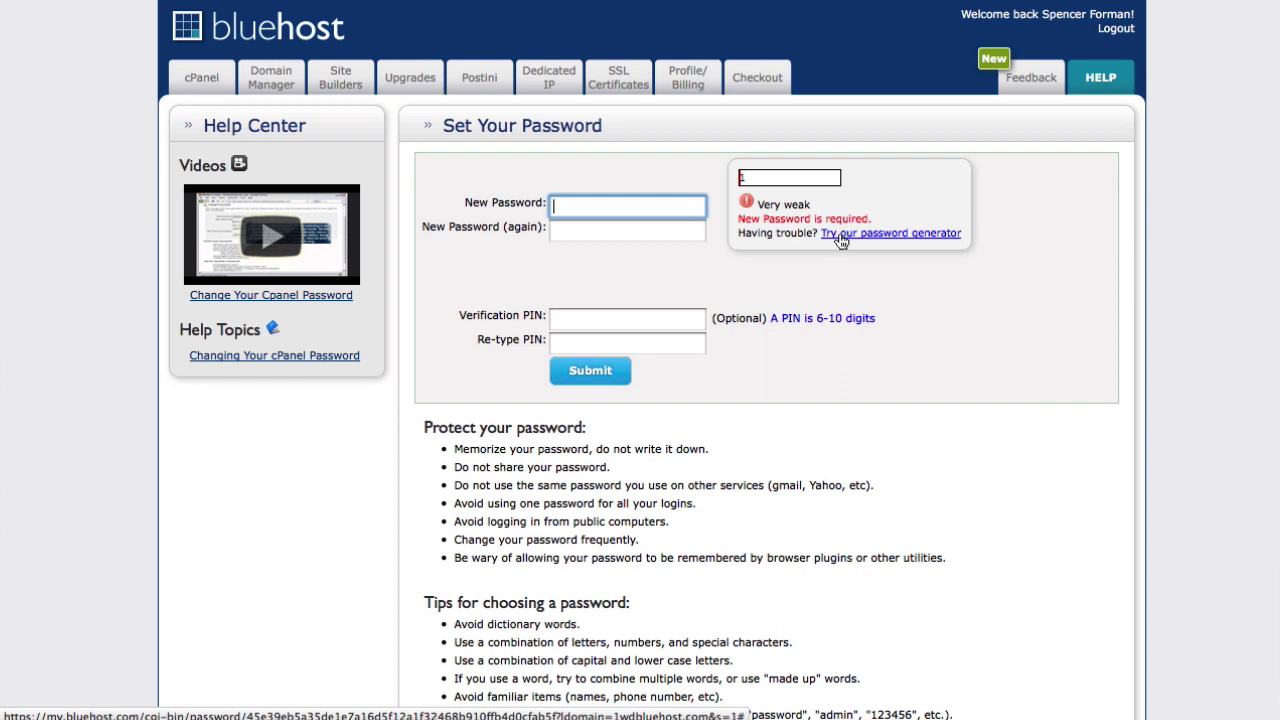
left_click(840, 241)
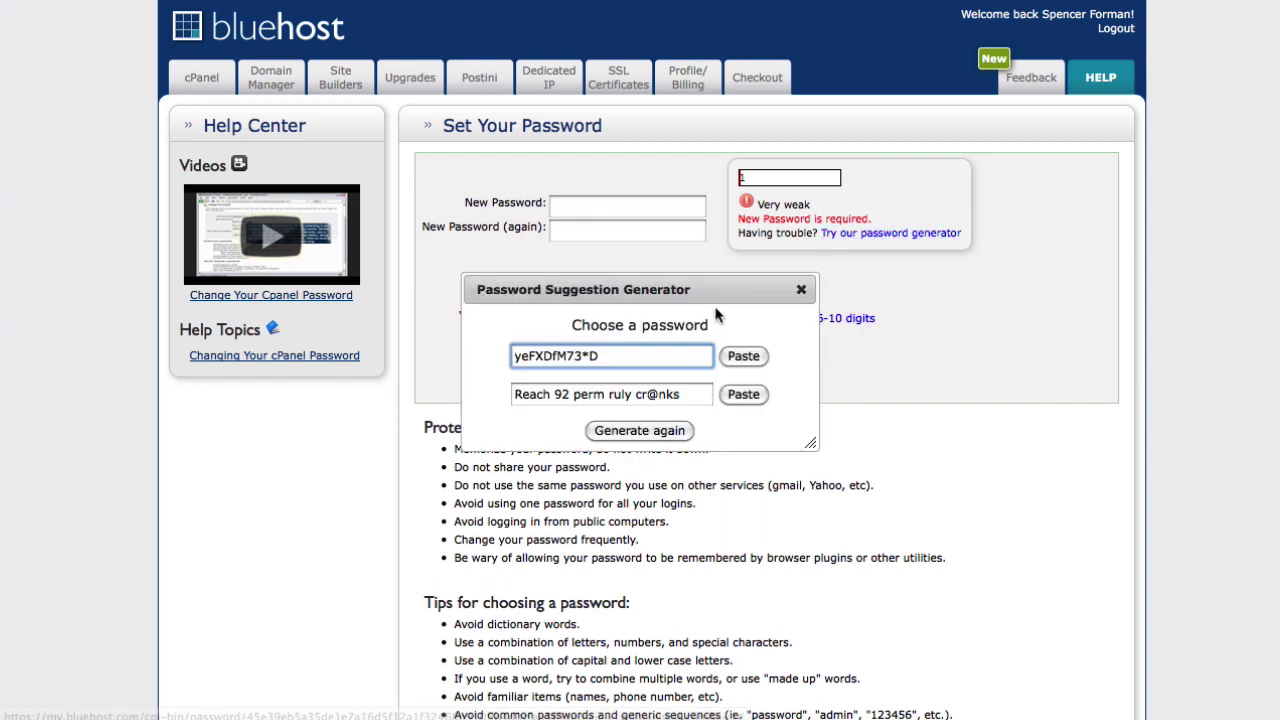
left_click_drag(789, 297, 881, 297)
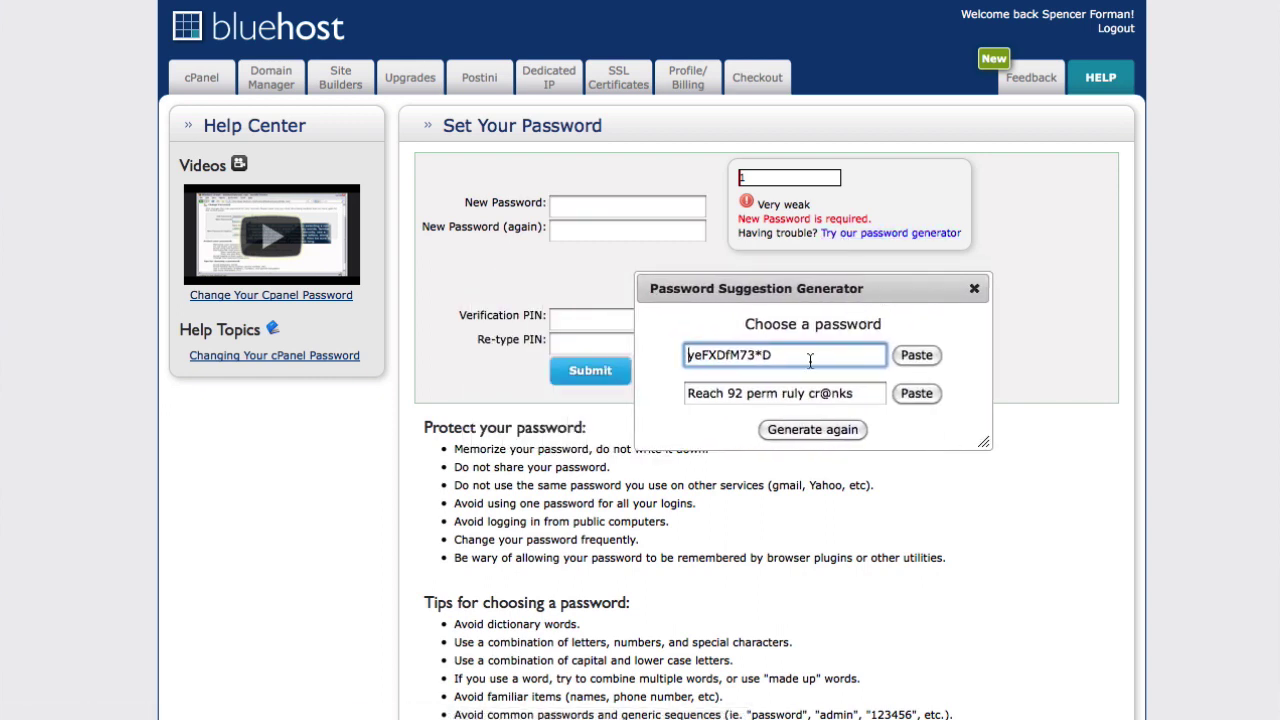
left_click_drag(810, 361, 680, 356)
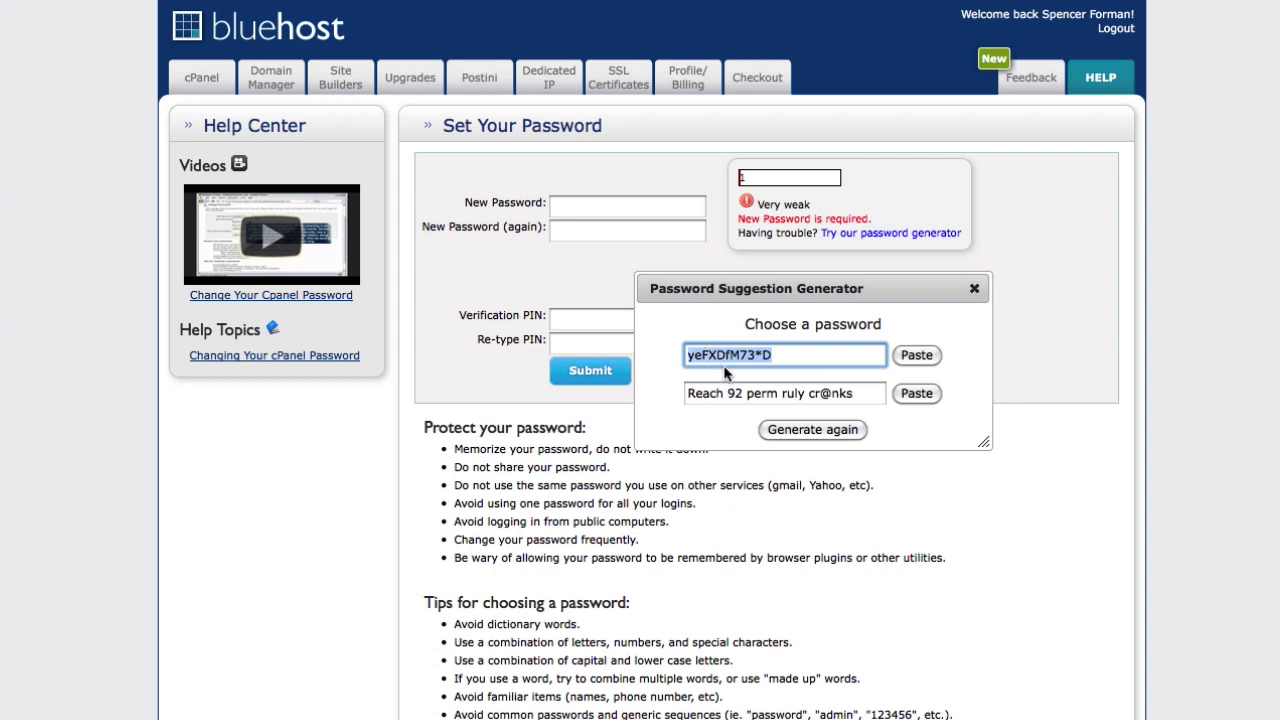
right_click(726, 360)
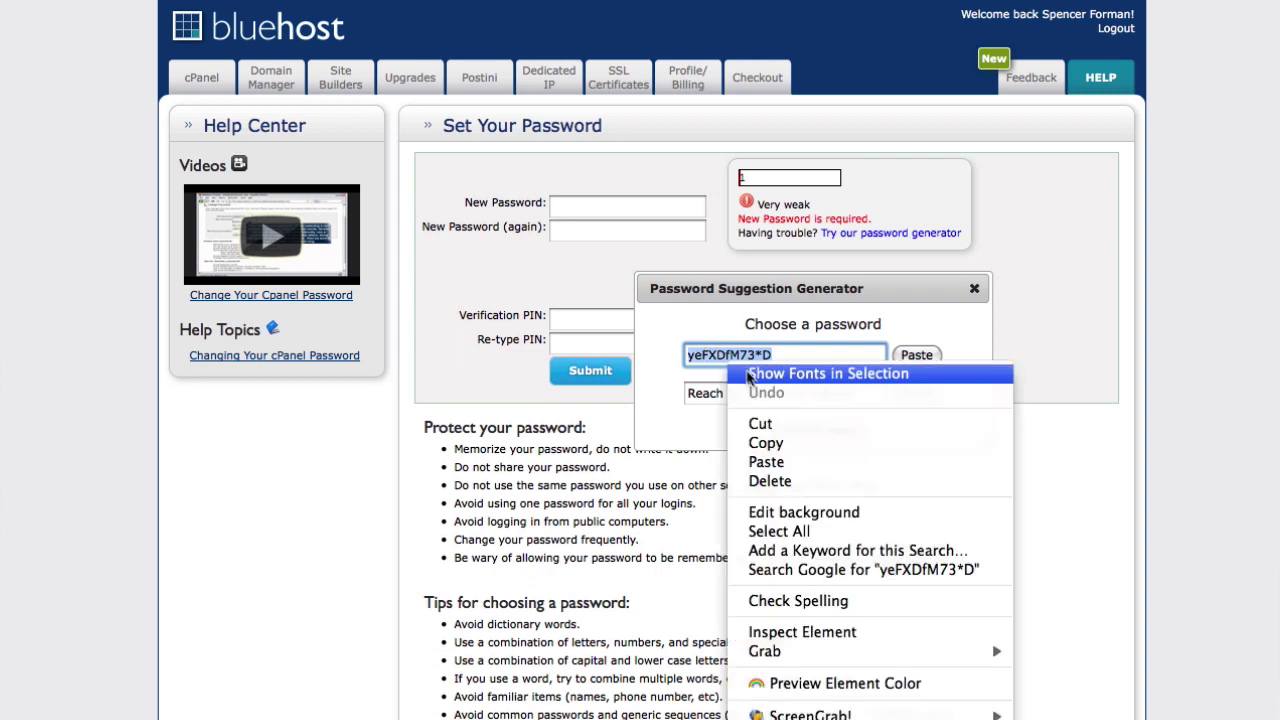
left_click(771, 440)
Paste the generated password into both New Password fields and into a separate text note.
left_click(620, 208)
key("super+v")
left_click(615, 231)
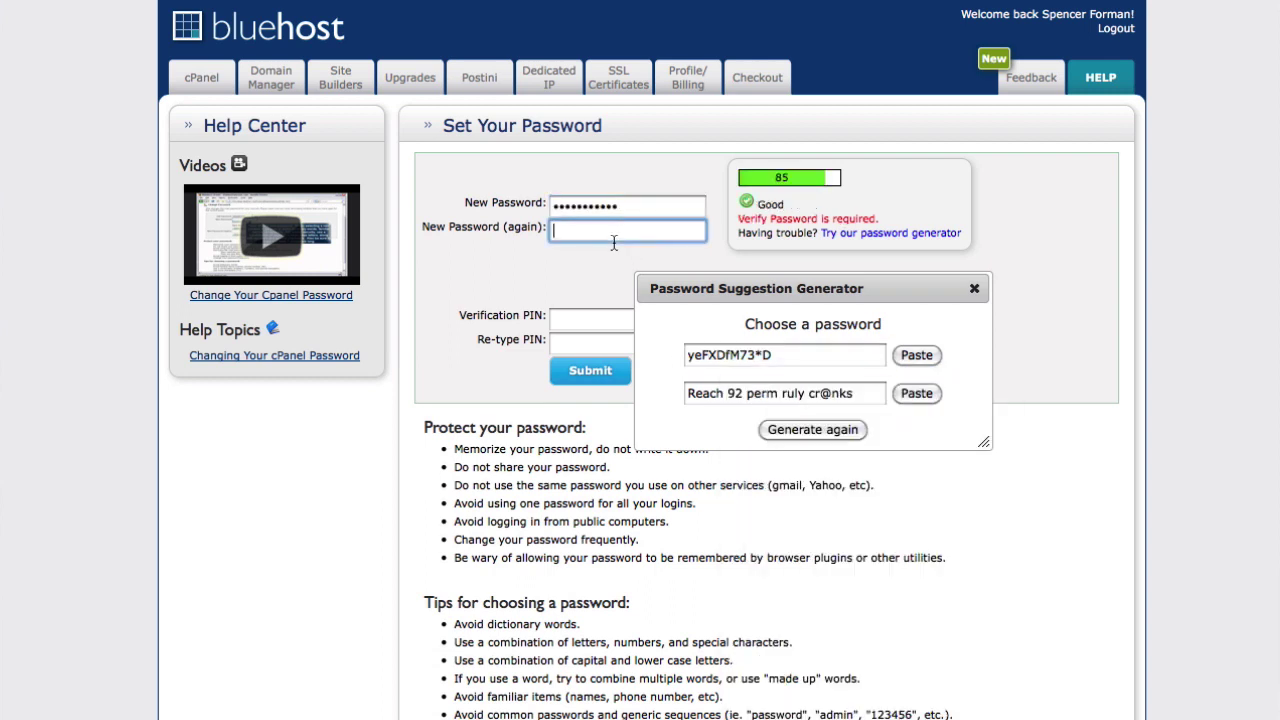
key("super+v")
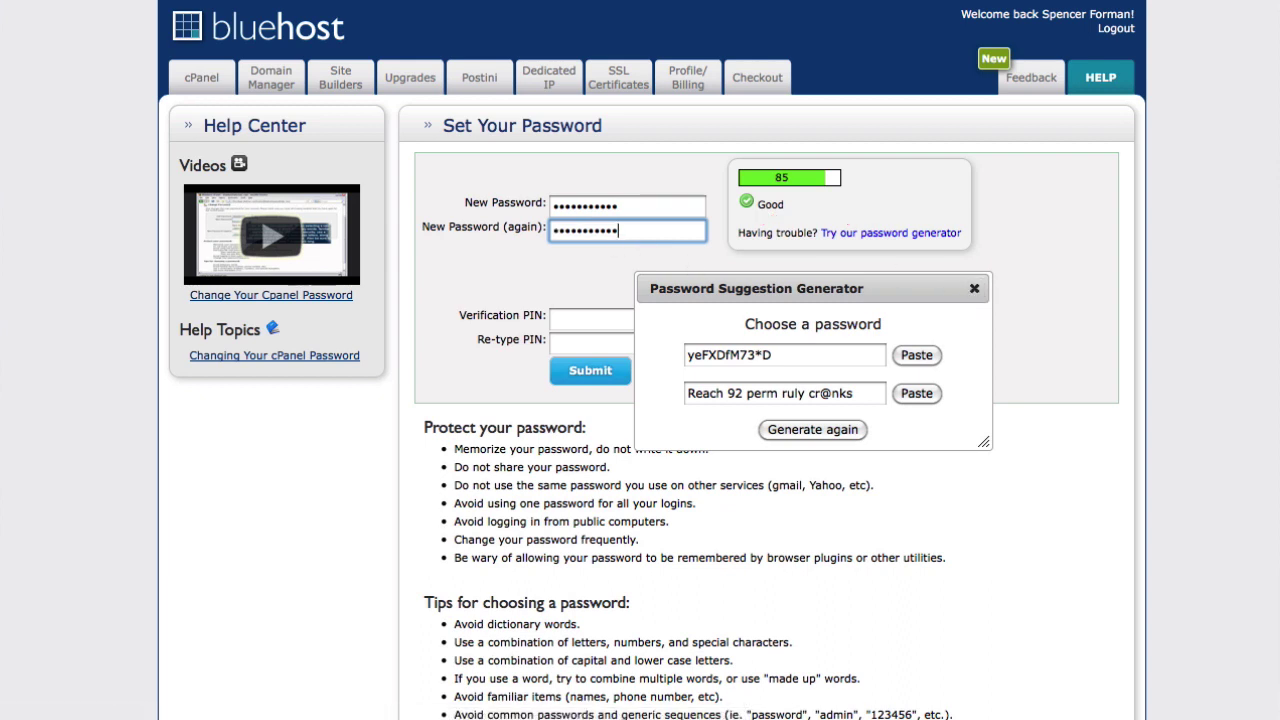
left_click_drag(54, 10, 520, 133)
key("super+v")
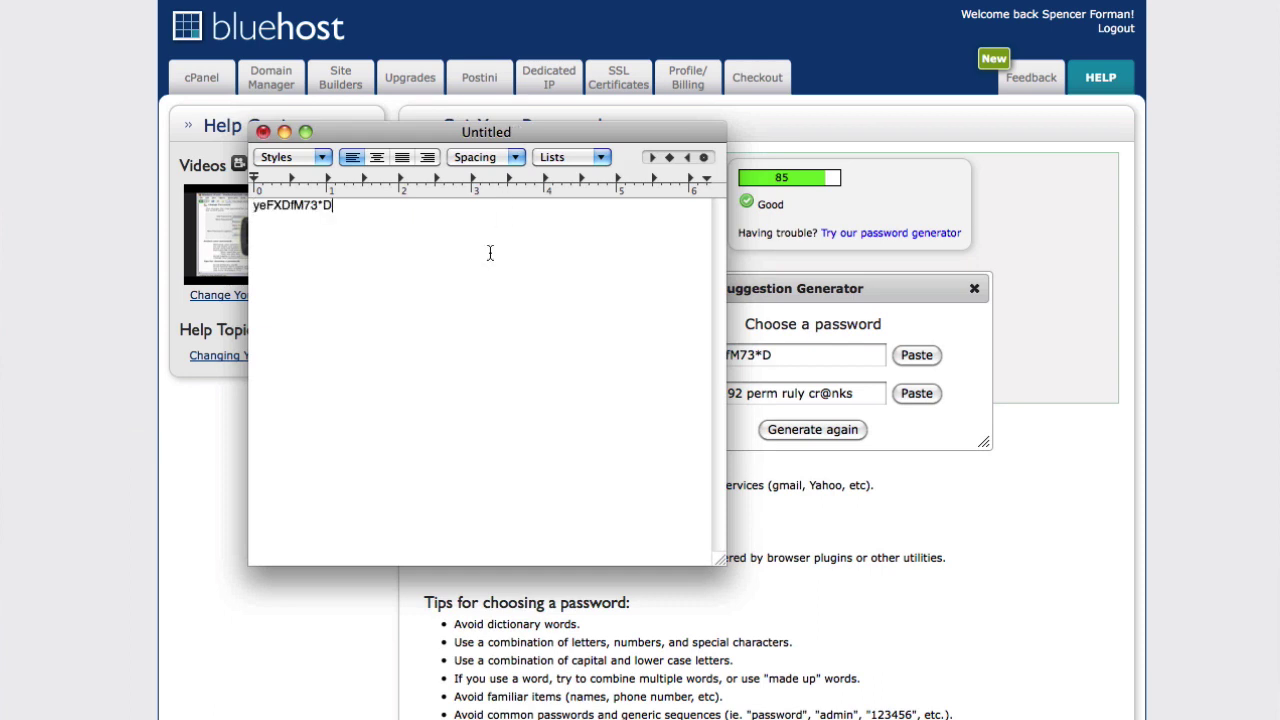
left_click_drag(412, 140, 1279, 192)
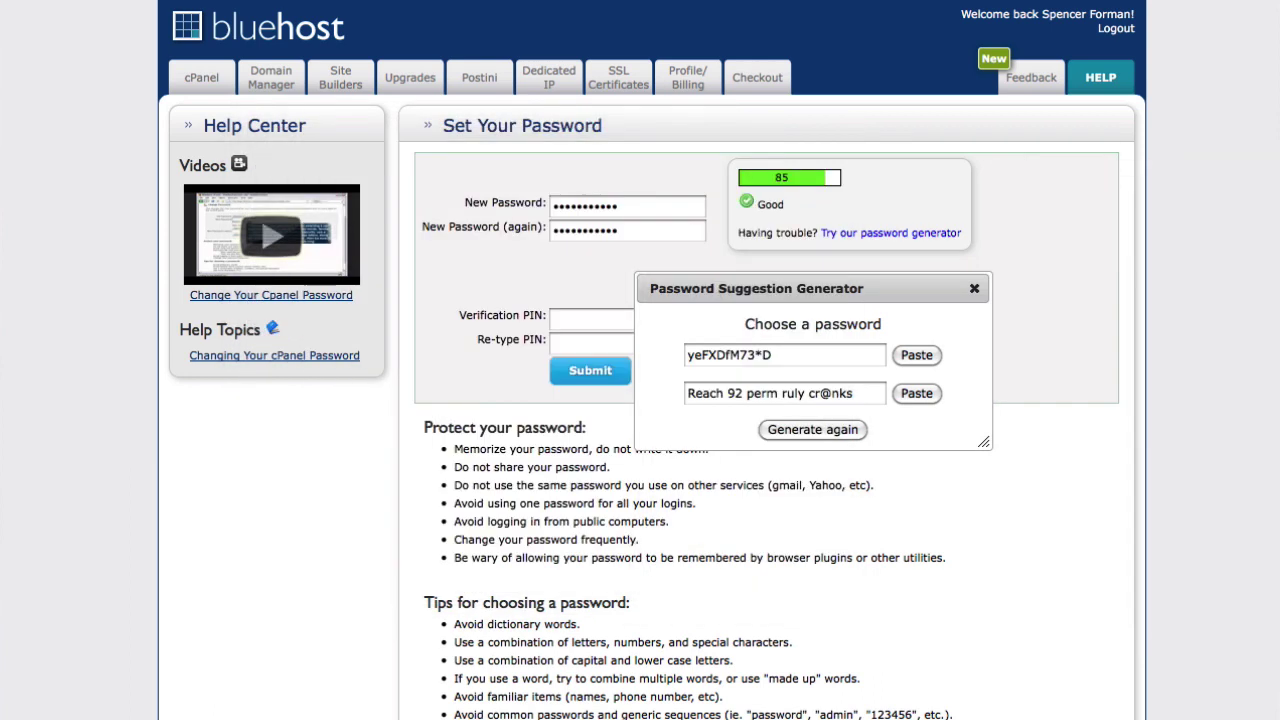
left_click(974, 289)
left_click(646, 322)
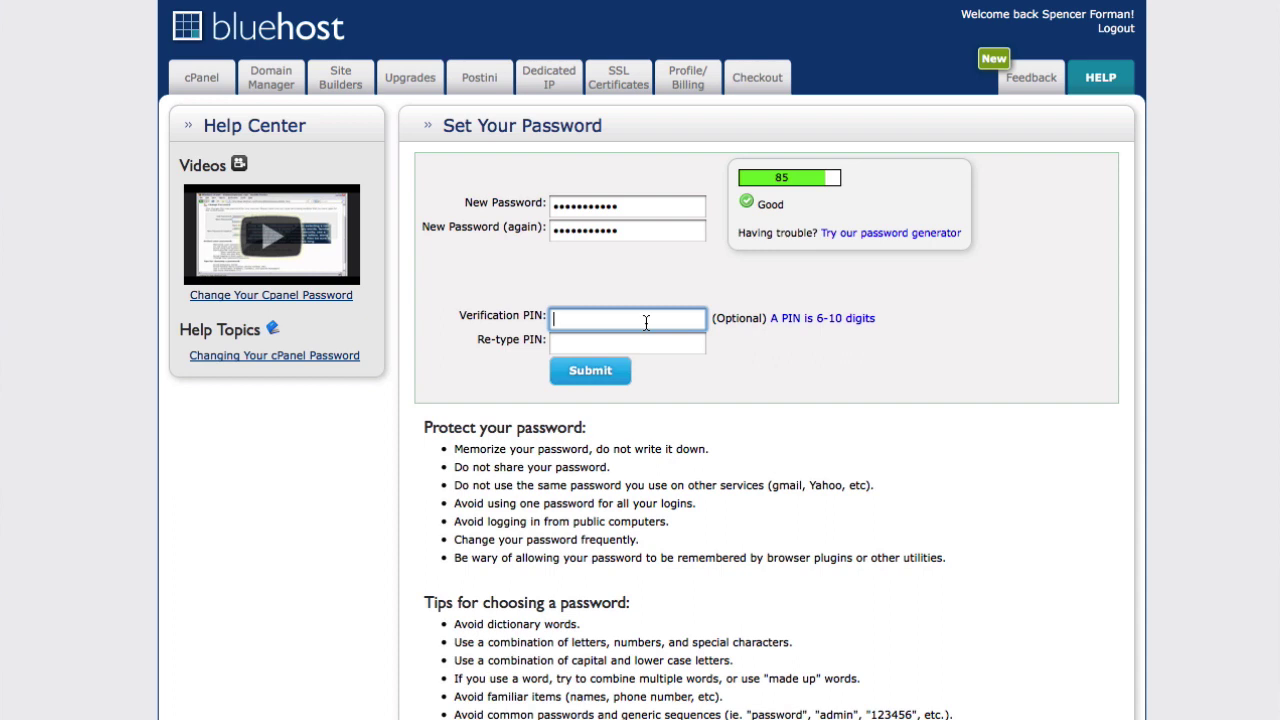
type("12")
key("Tab")
type("12345")
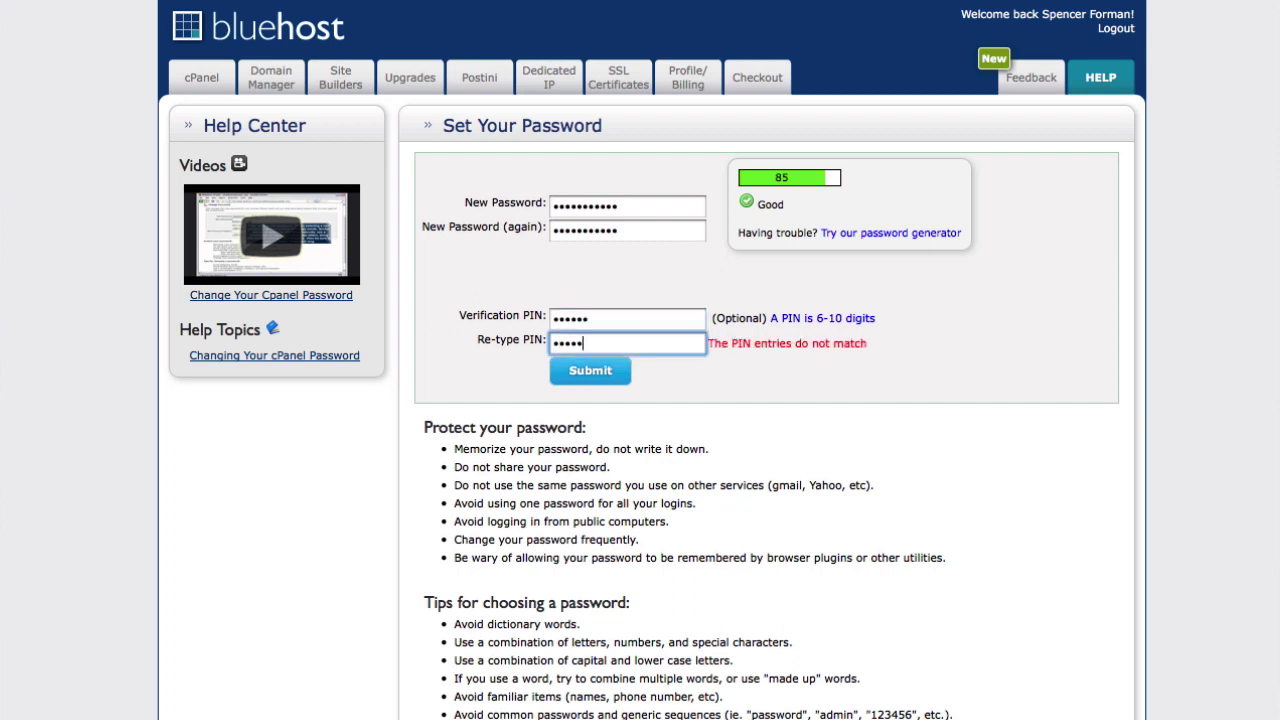
type("6")
double_click(618, 320)
type("123456")
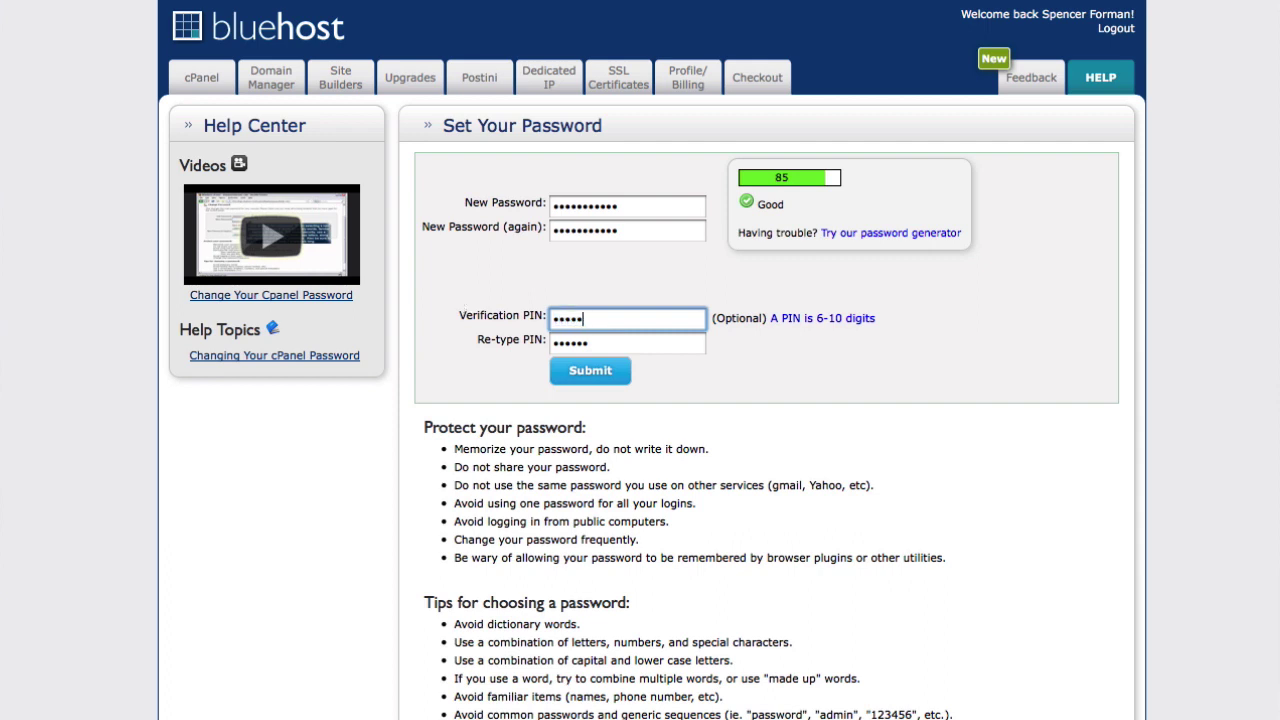
key("Tab")
type("123456")
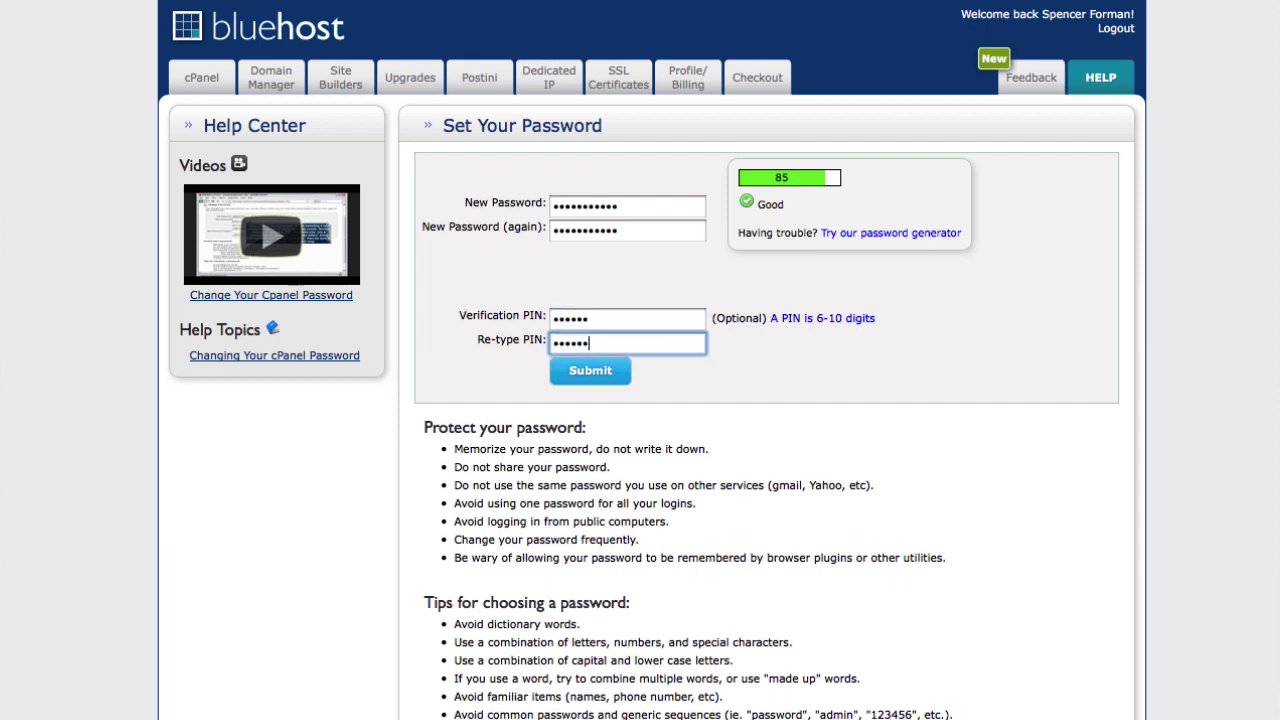
left_click(560, 370)
left_click(570, 371)
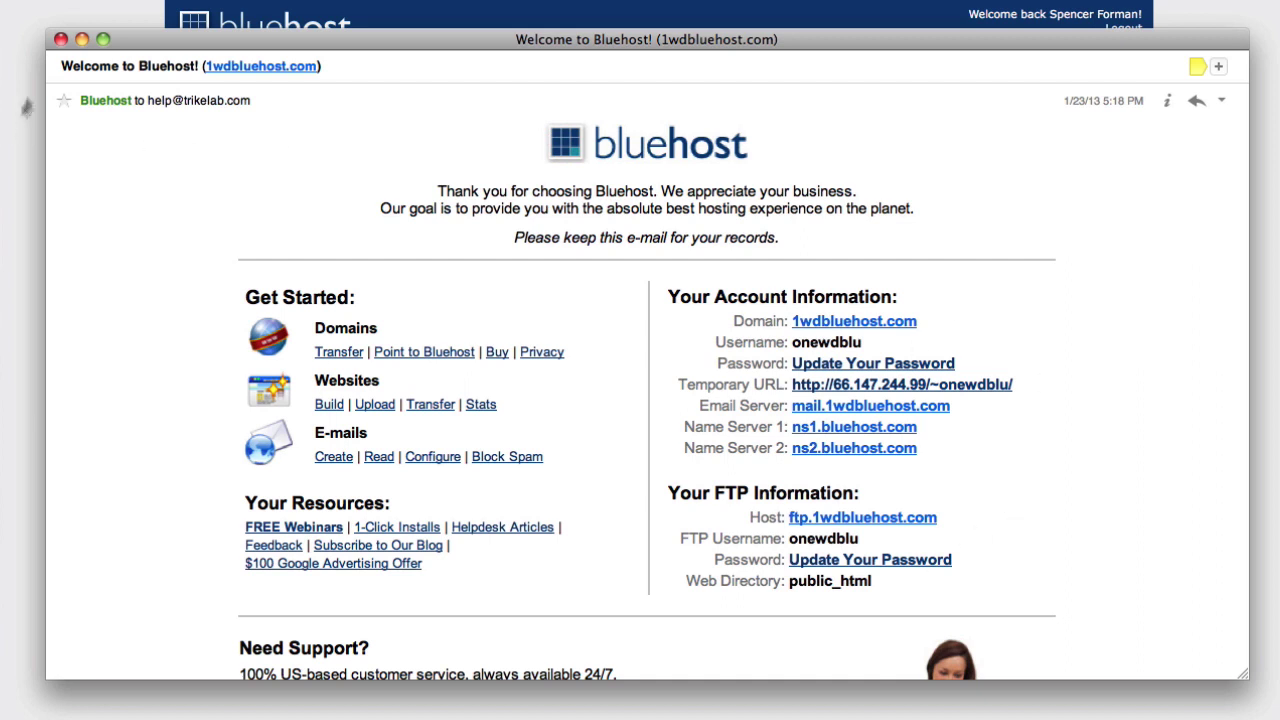
Log in with the new password, let the browser remember it, and decline CloudFlare to reach cPanel.
left_click(61, 39)
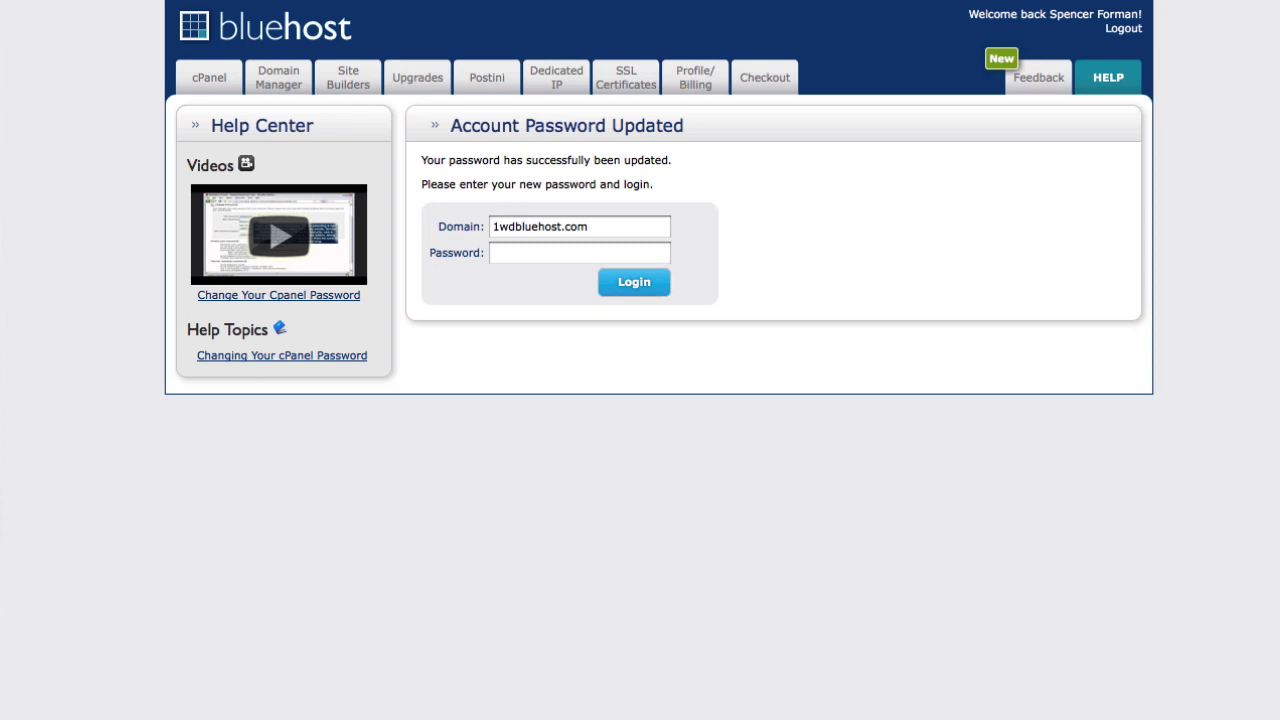
left_click(610, 252)
key("ctrl+v")
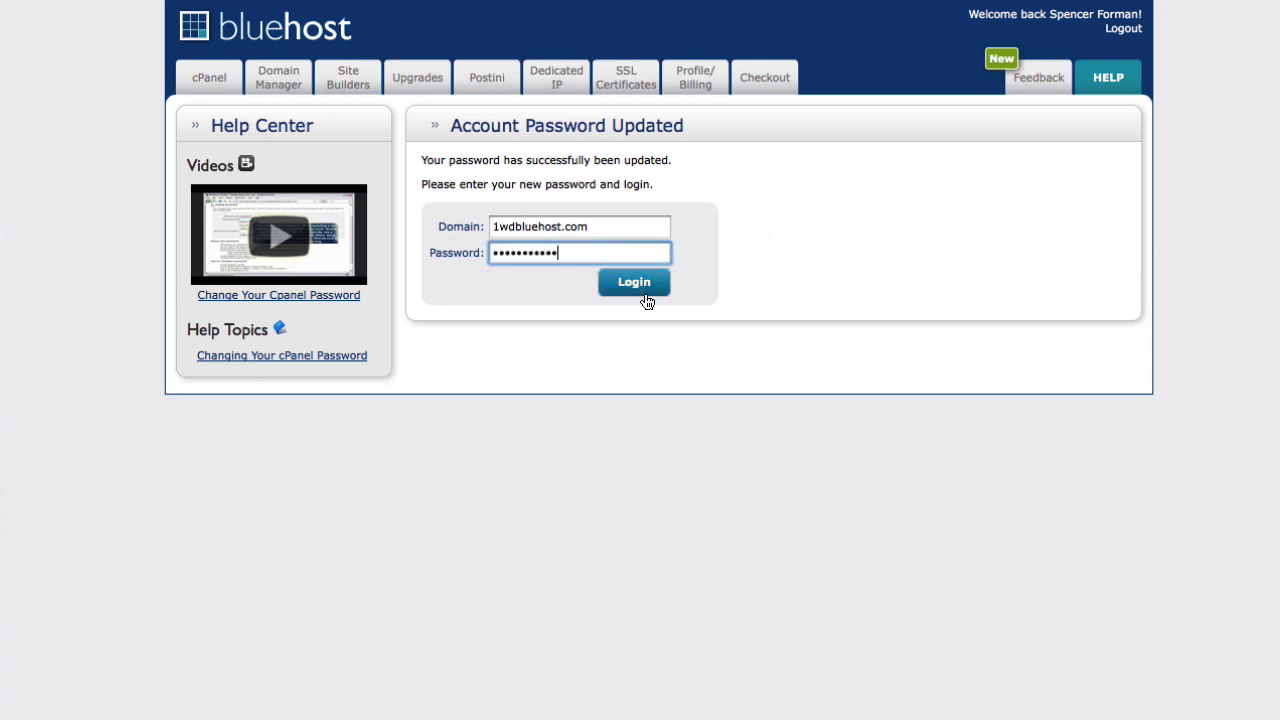
left_click(646, 298)
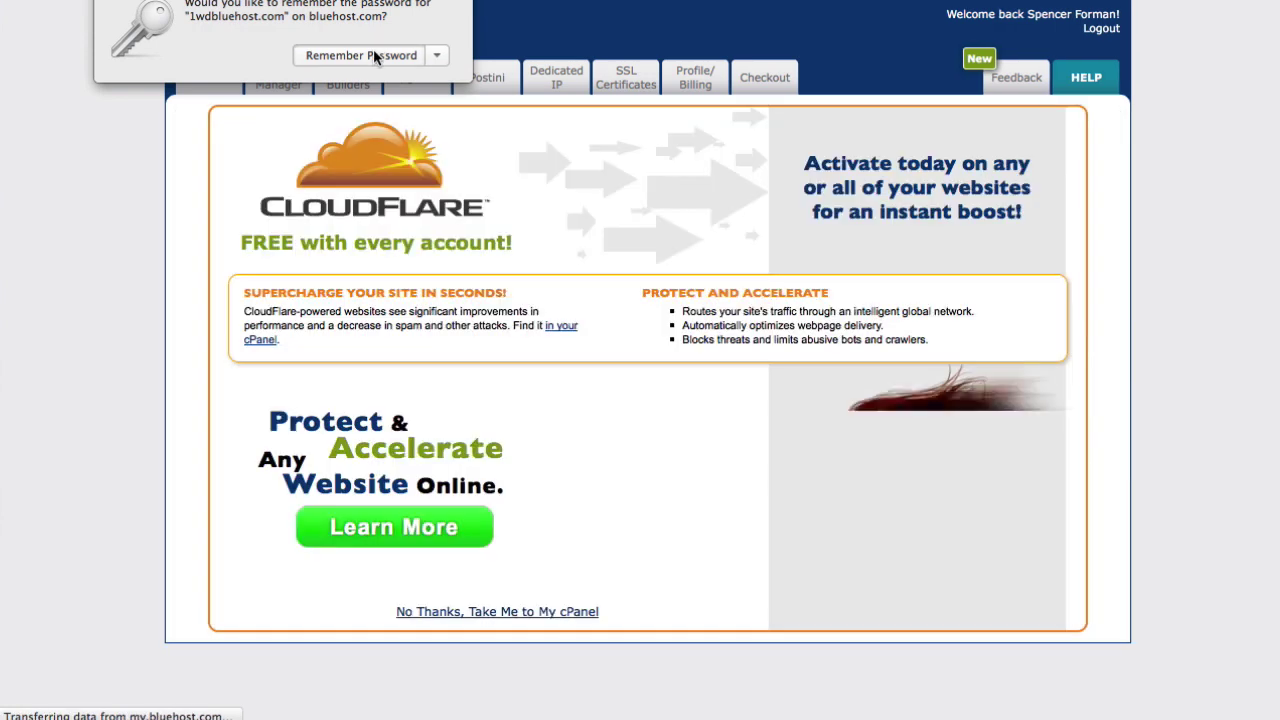
left_click(373, 54)
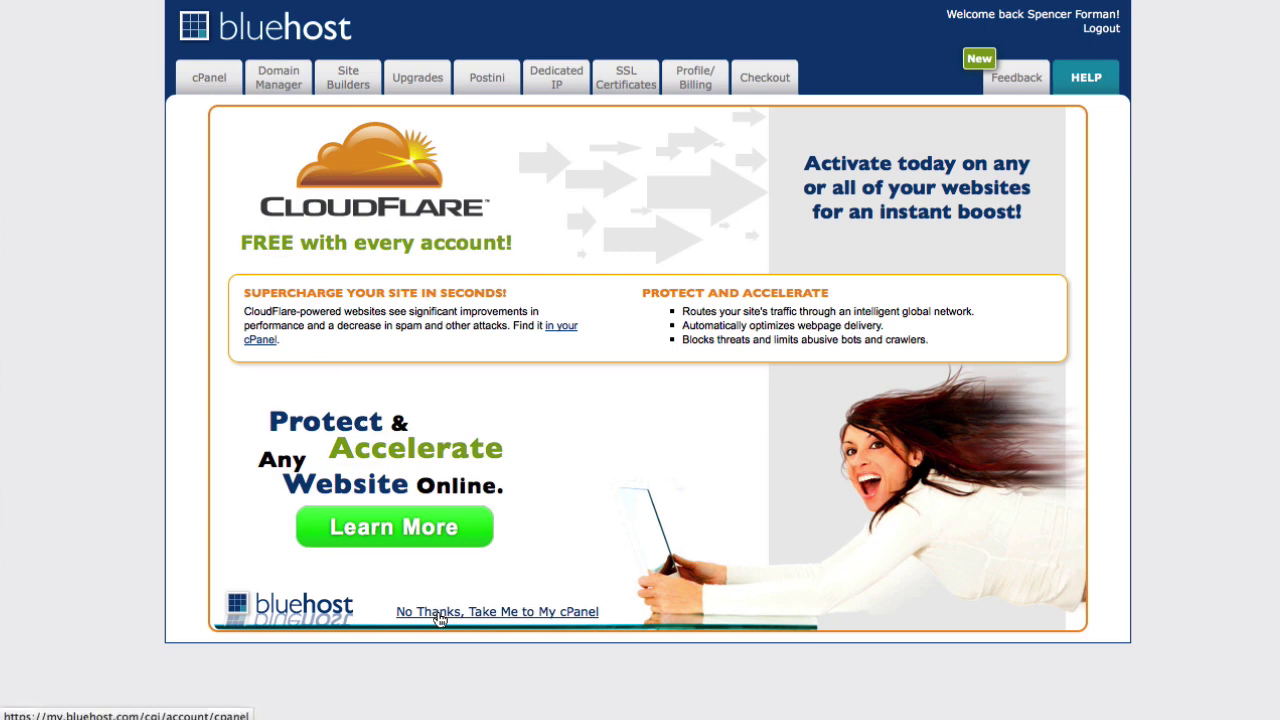
left_click(440, 613)
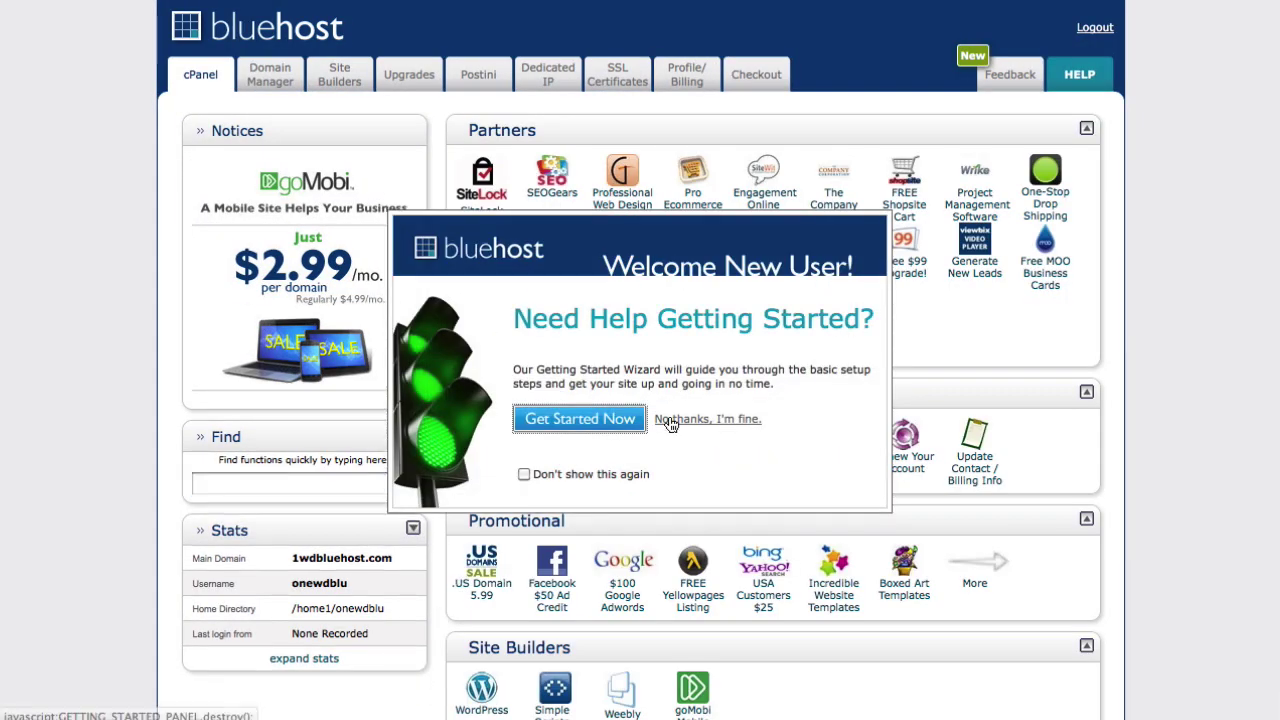
Dismiss the welcome wizard with 'Don't show this again' and open Simple Scripts under Site Builders.
left_click(524, 476)
left_click(570, 424)
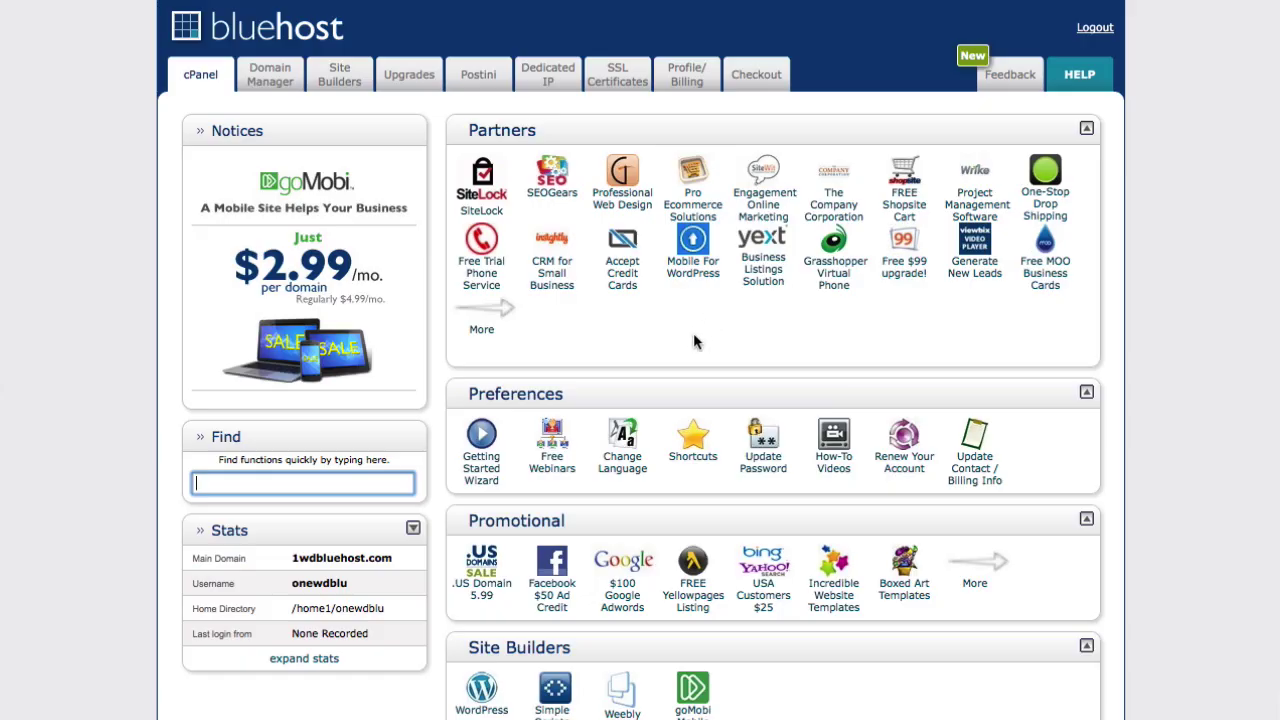
scroll(697, 380, "down", 3)
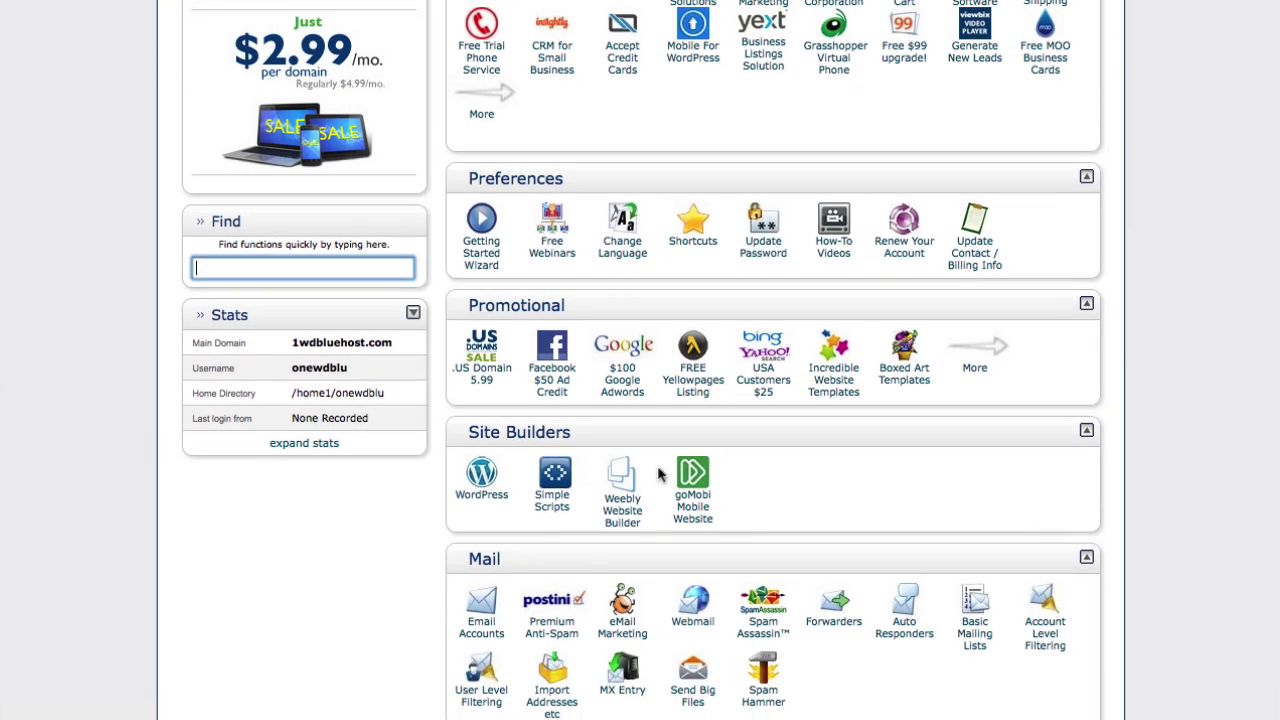
left_click(560, 478)
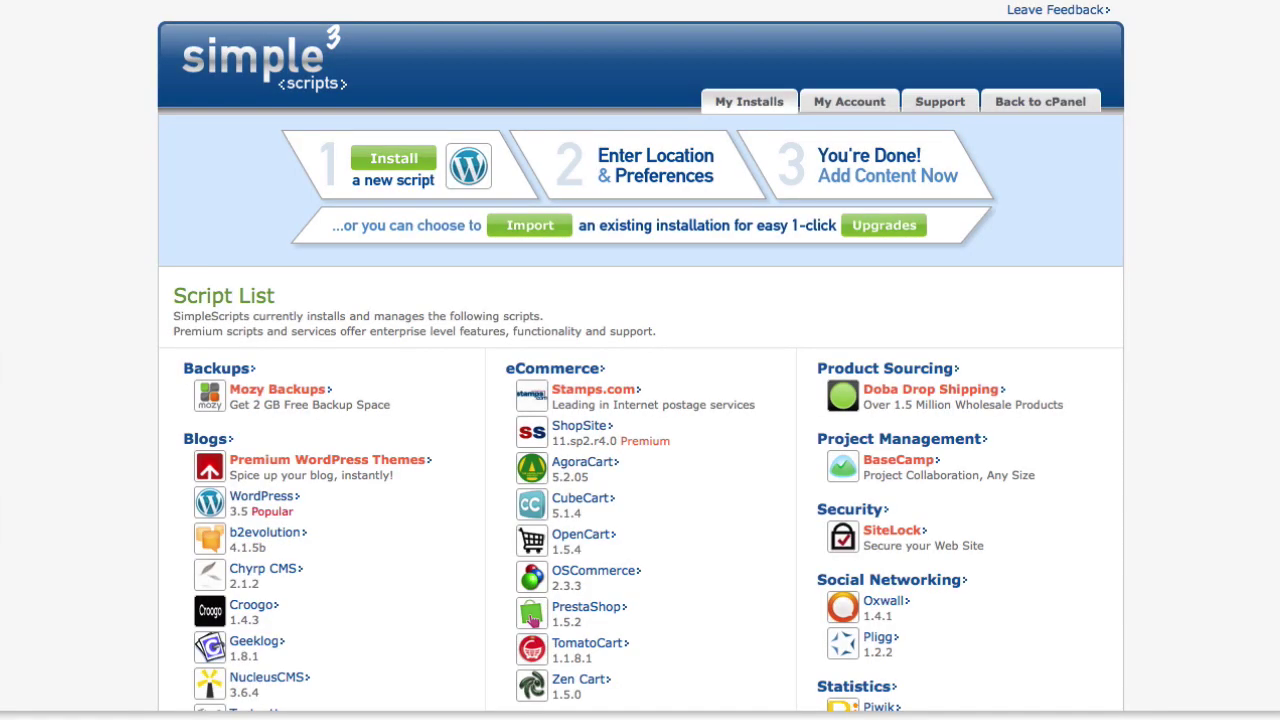
Start a WordPress install on the www domain, keeping the site title 'My Blog / Site'.
left_click(266, 499)
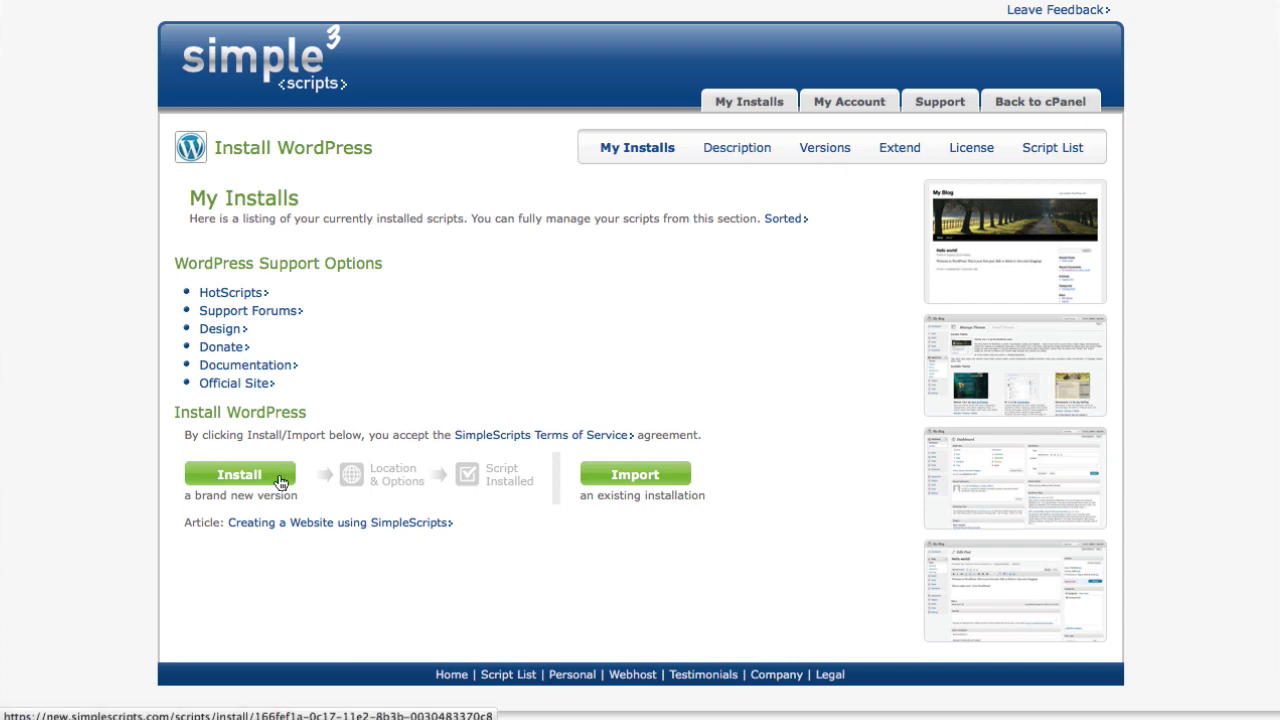
left_click(281, 482)
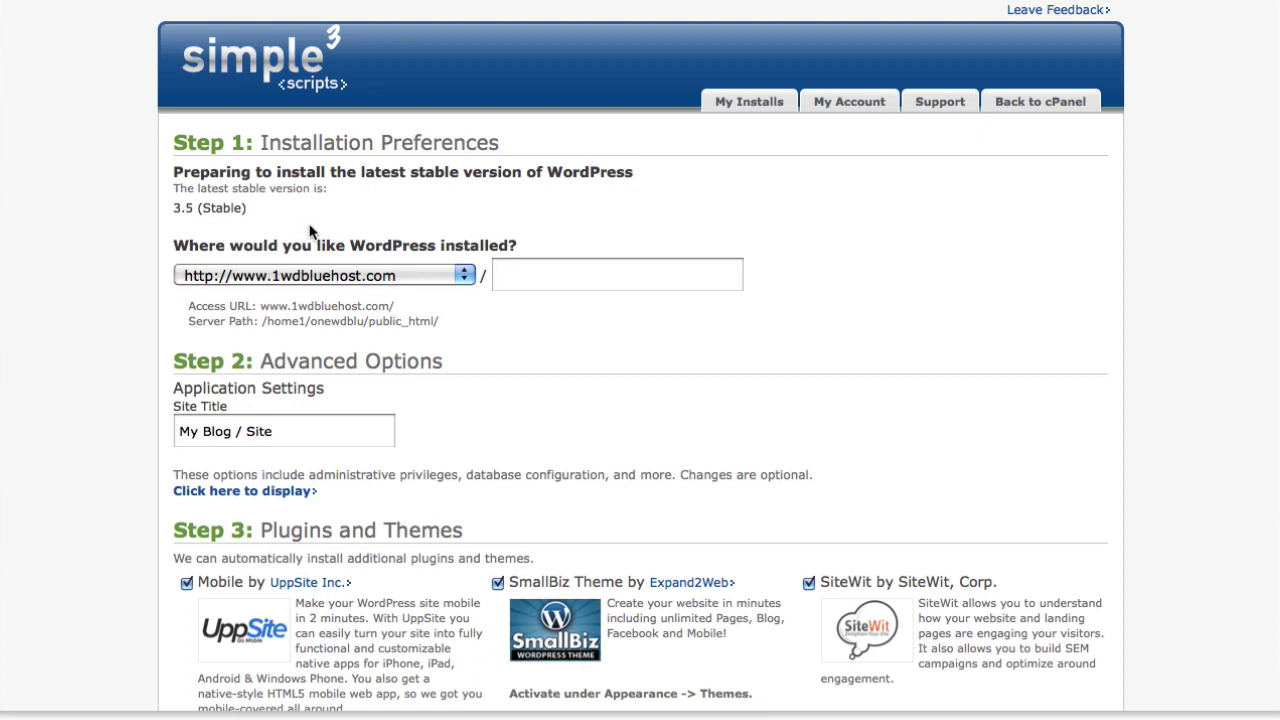
left_click(299, 275)
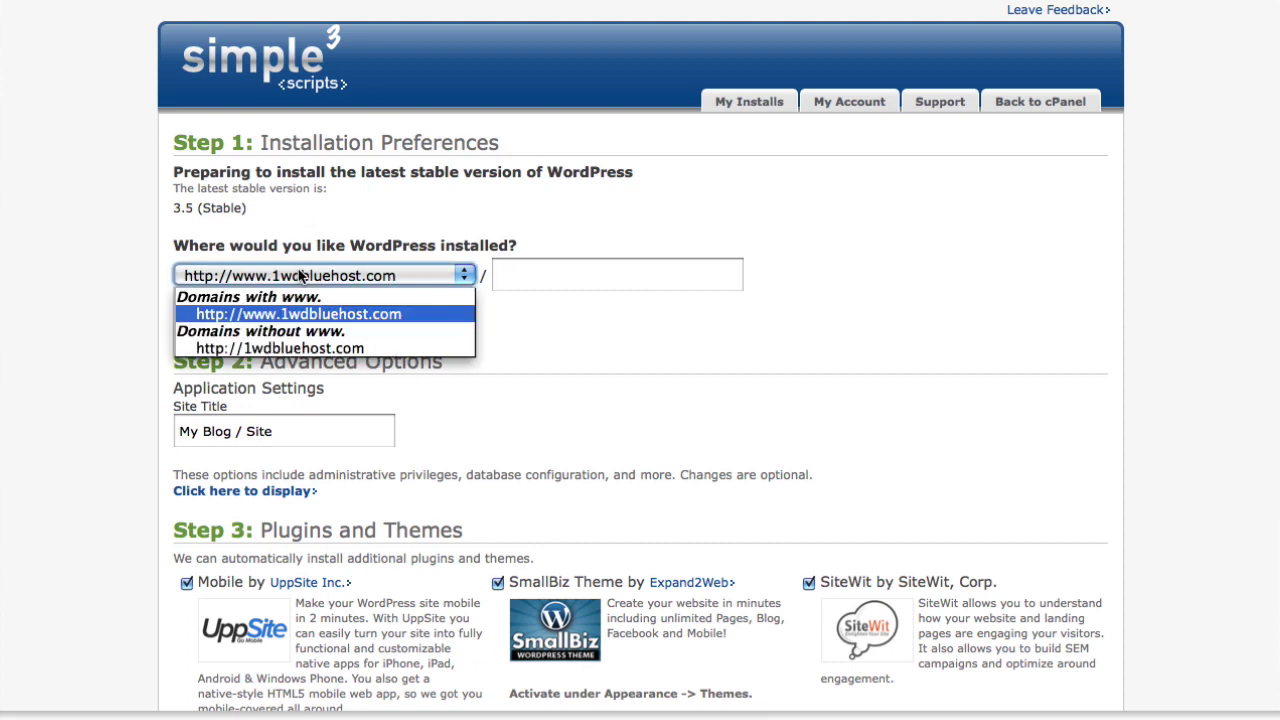
left_click(303, 278)
left_click(296, 431)
triple_click(296, 431)
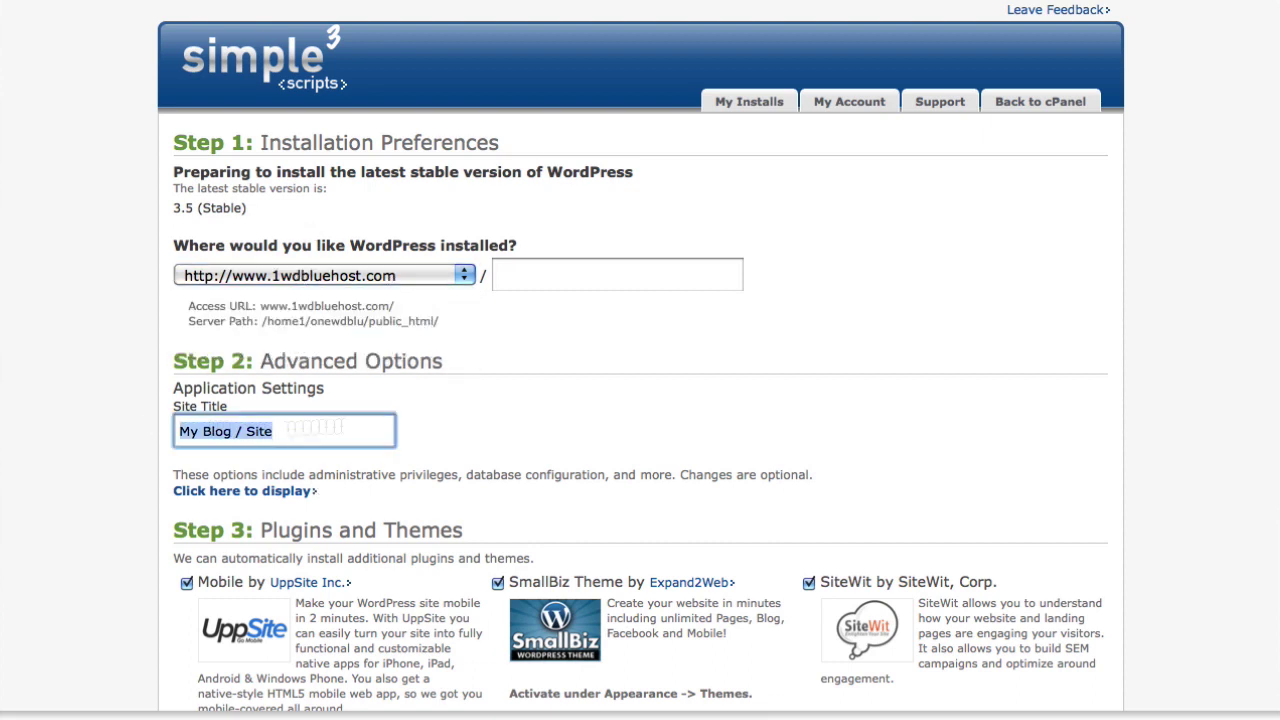
left_click(564, 397)
In the advanced options, change the admin username to 1wd.
scroll(564, 397, "down", 5)
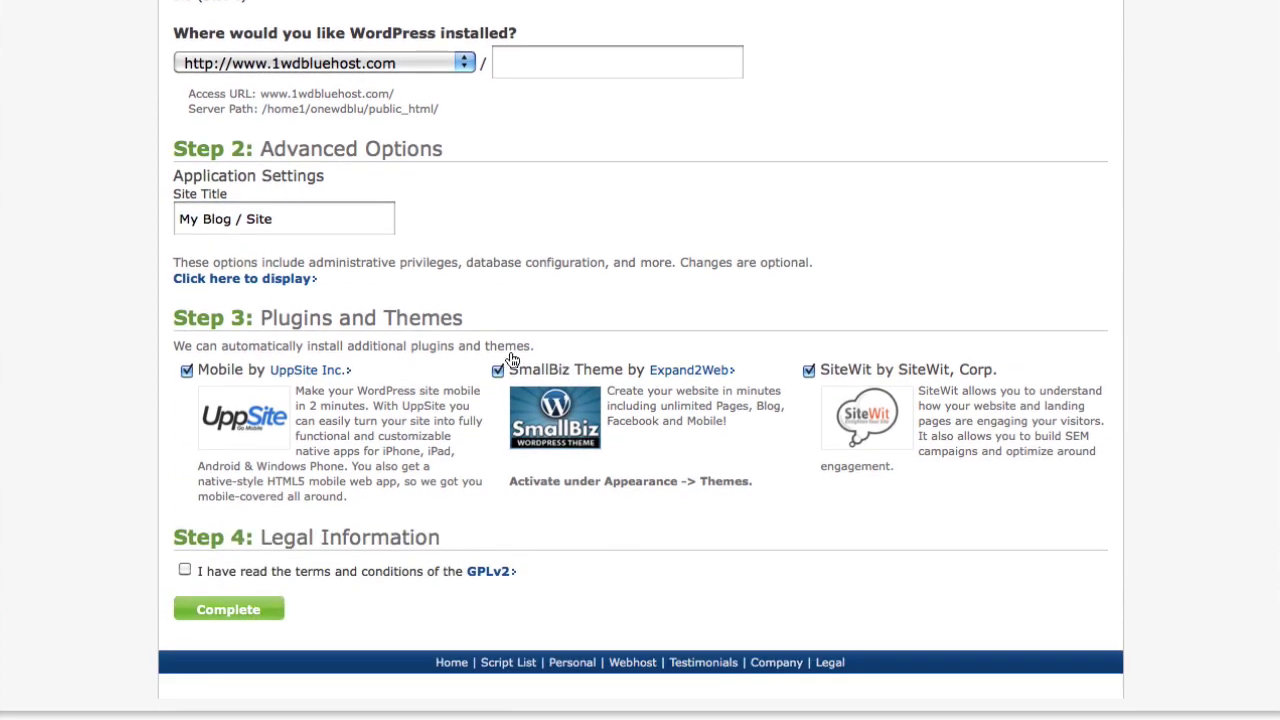
left_click(277, 280)
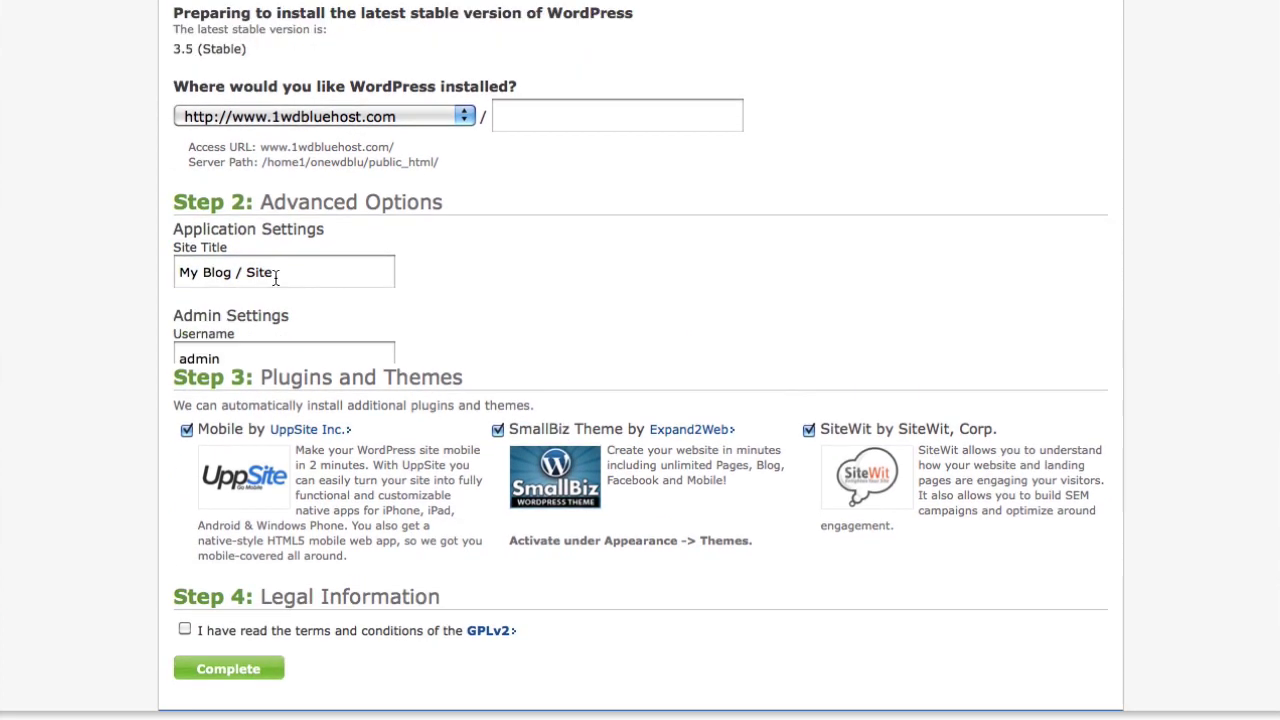
triple_click(274, 361)
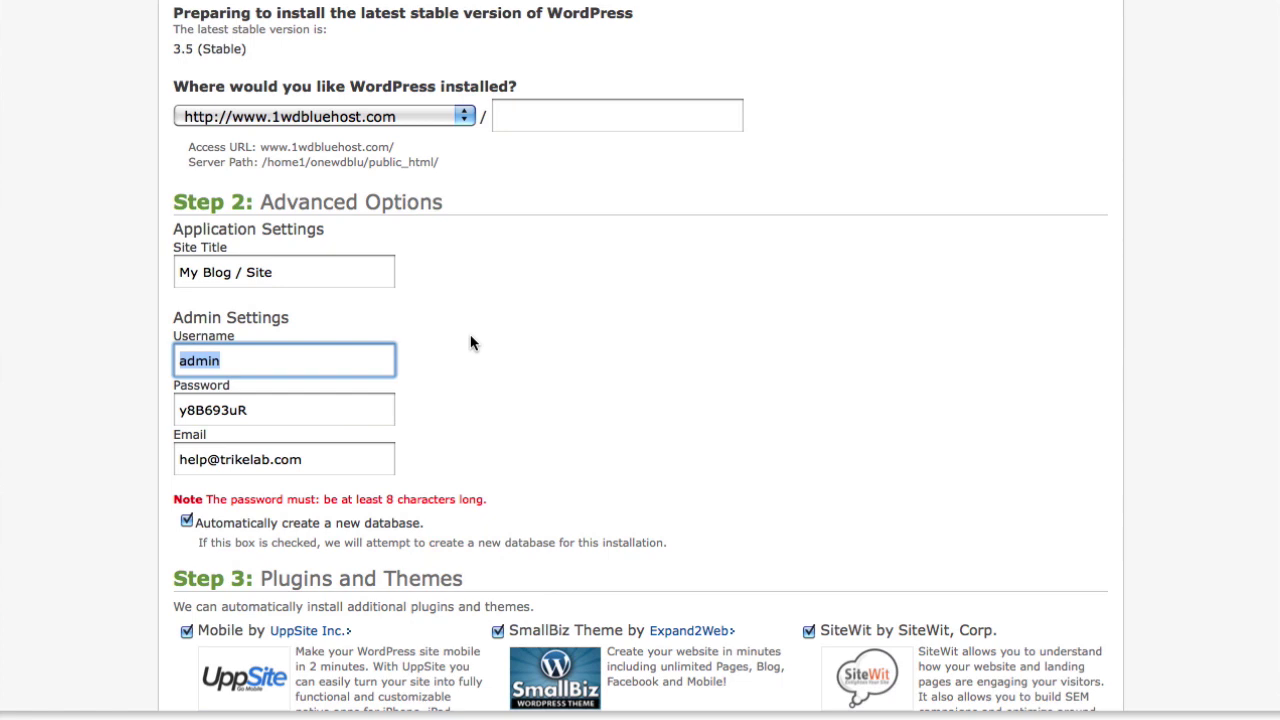
type("1wd")
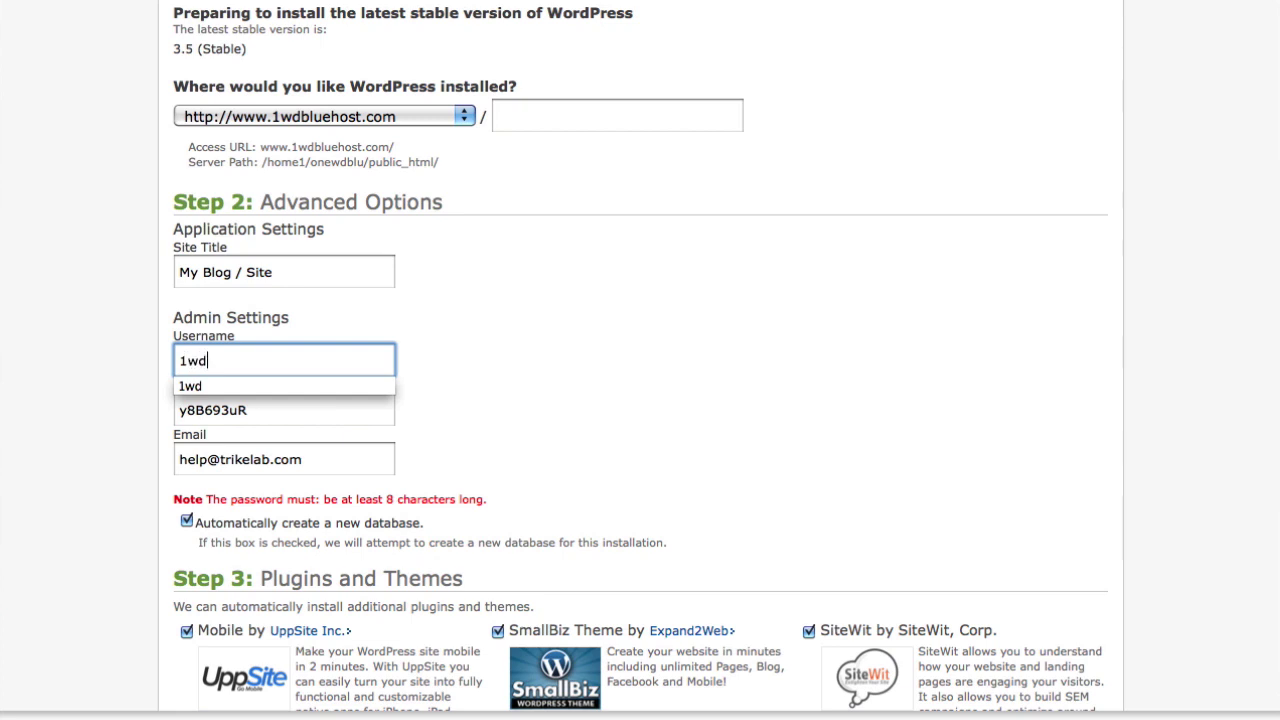
key("Tab")
left_click(589, 414)
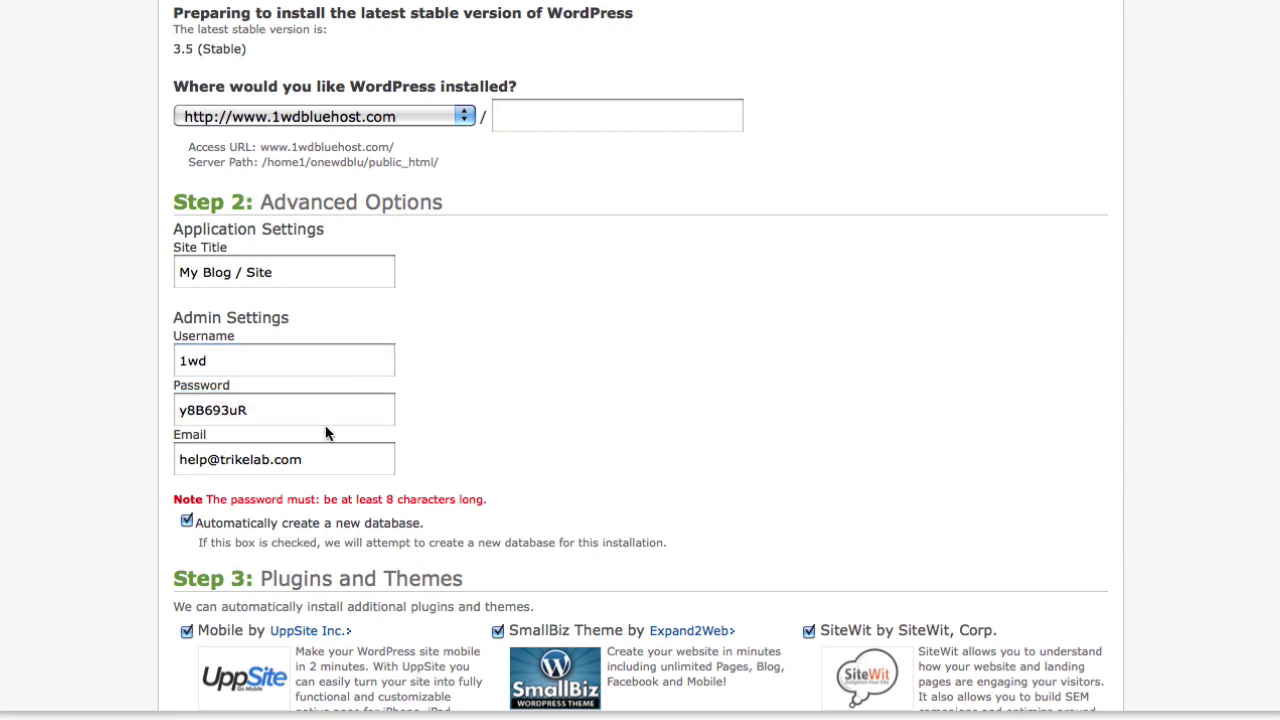
Skip the UppSite, SmallBiz and SiteWit add-ons, accept GPLv2, and complete the installation.
scroll(271, 523, "down", 5)
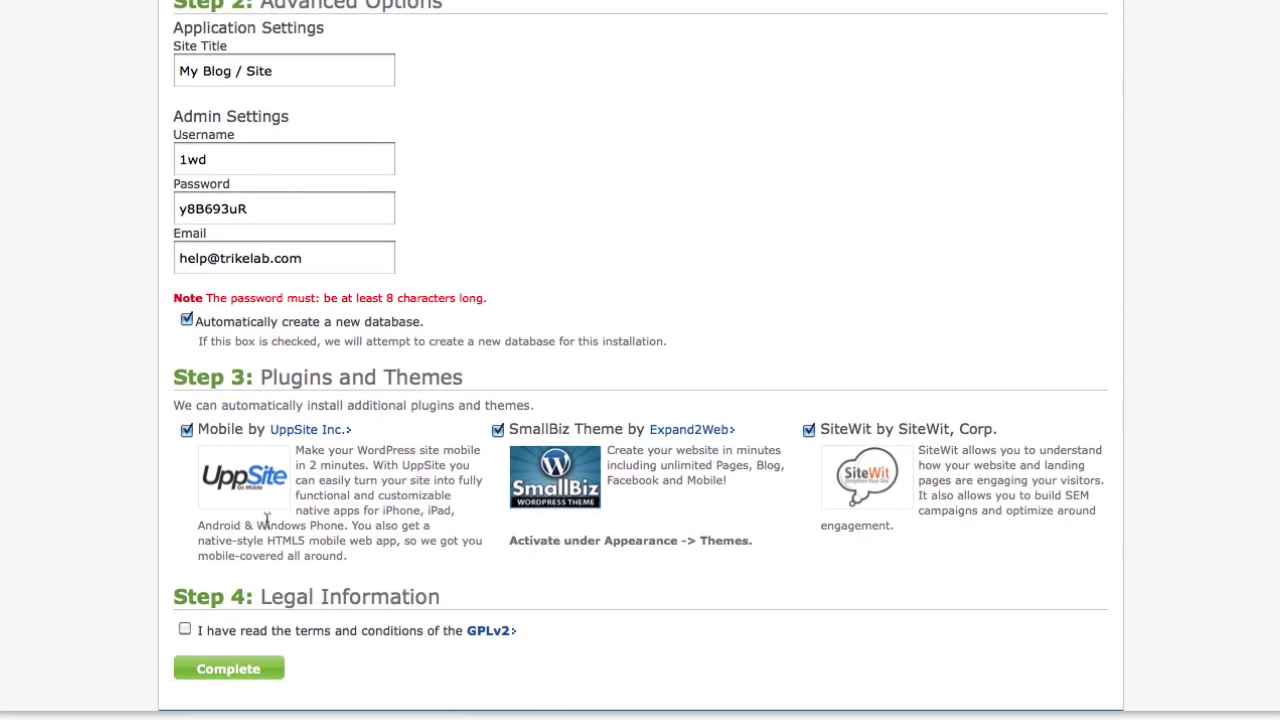
left_click(186, 431)
left_click(497, 431)
left_click(808, 431)
scroll(357, 466, "down", 2)
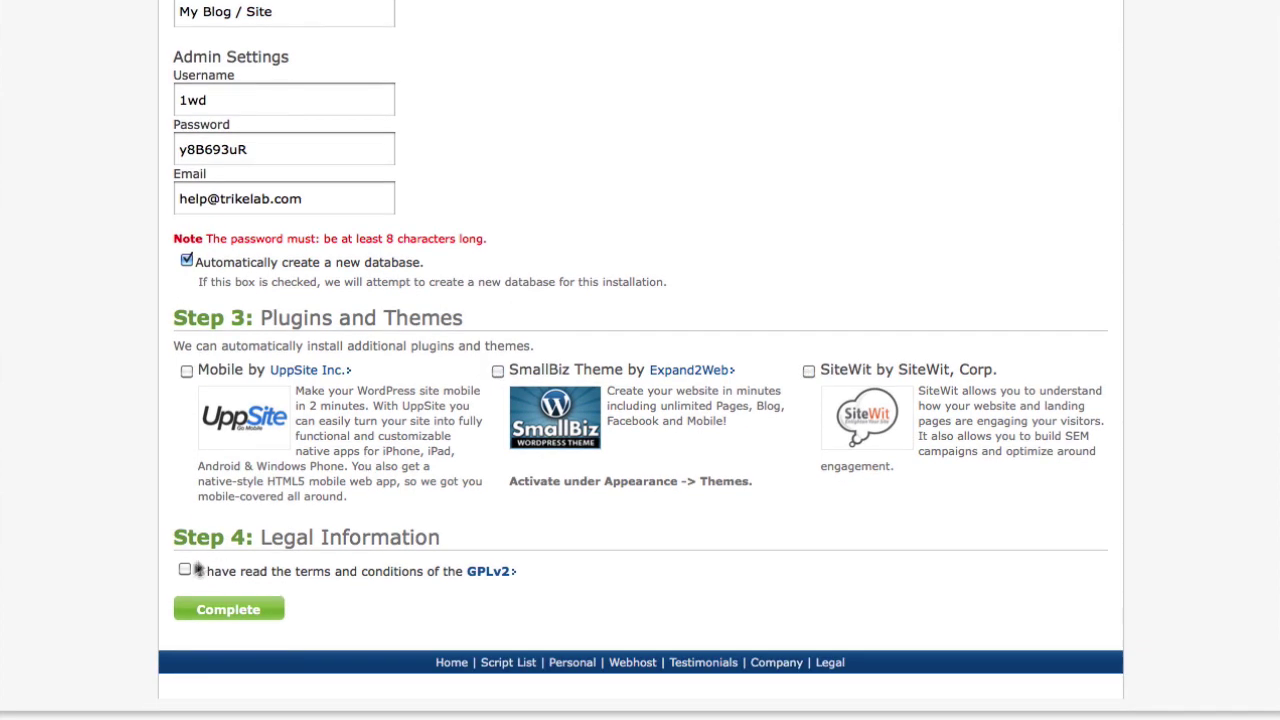
left_click(184, 571)
left_click(230, 609)
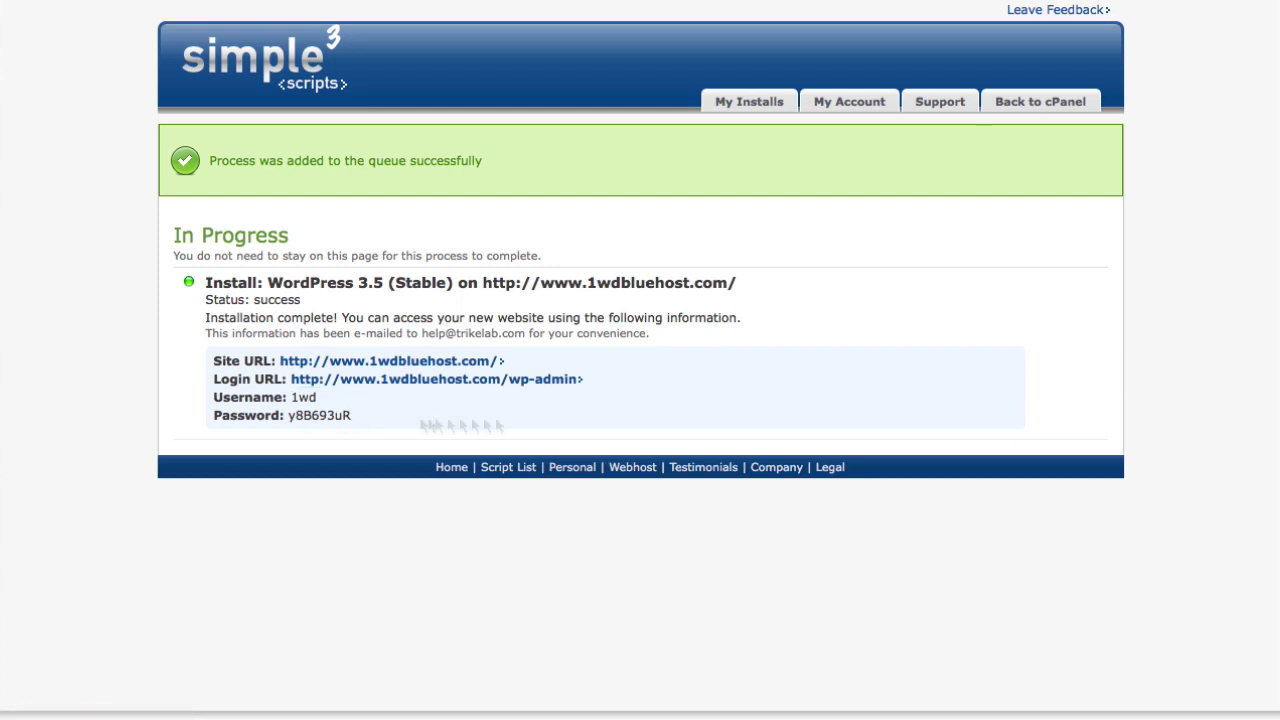
Select the generated admin password and open the wp-admin login URL in a new tab.
left_click_drag(368, 420, 286, 418)
left_click(288, 418)
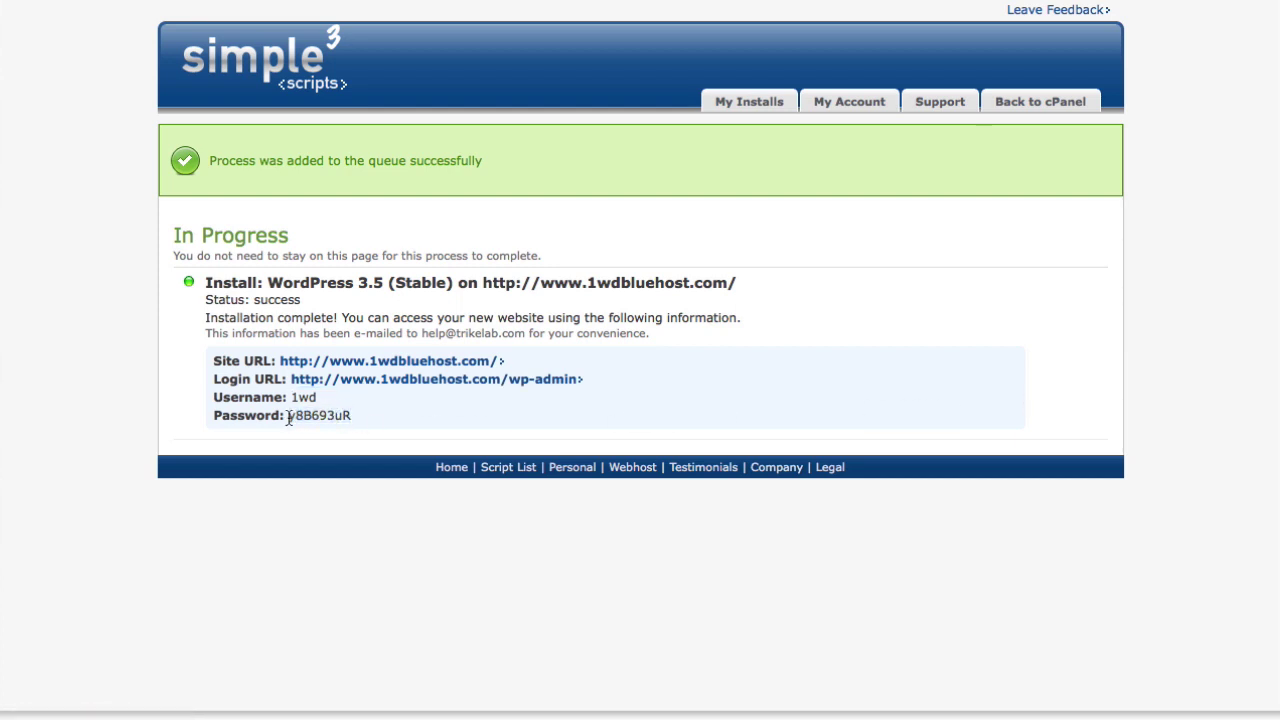
right_click(497, 388)
left_click(526, 401)
Log in to the WordPress admin as 1wd with the admin password, and answer the save-password prompt.
key("ctrl+Tab")
type("1wd")
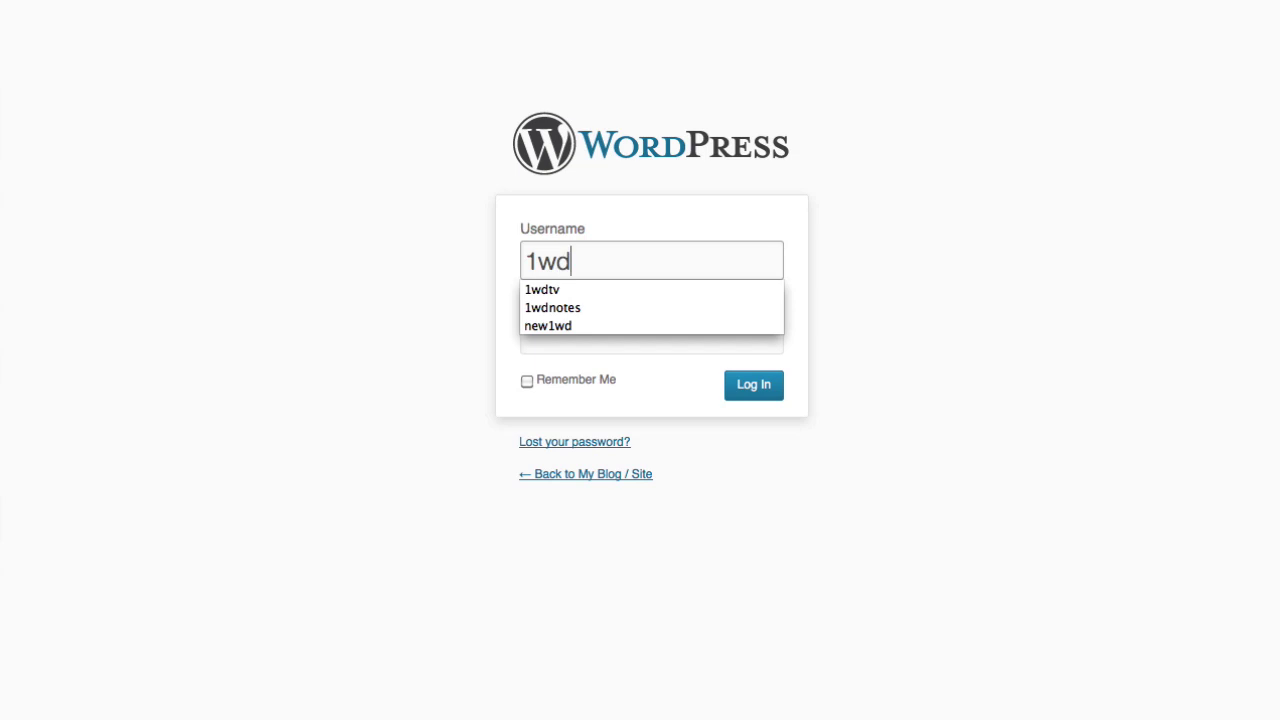
key("Tab")
type("********")
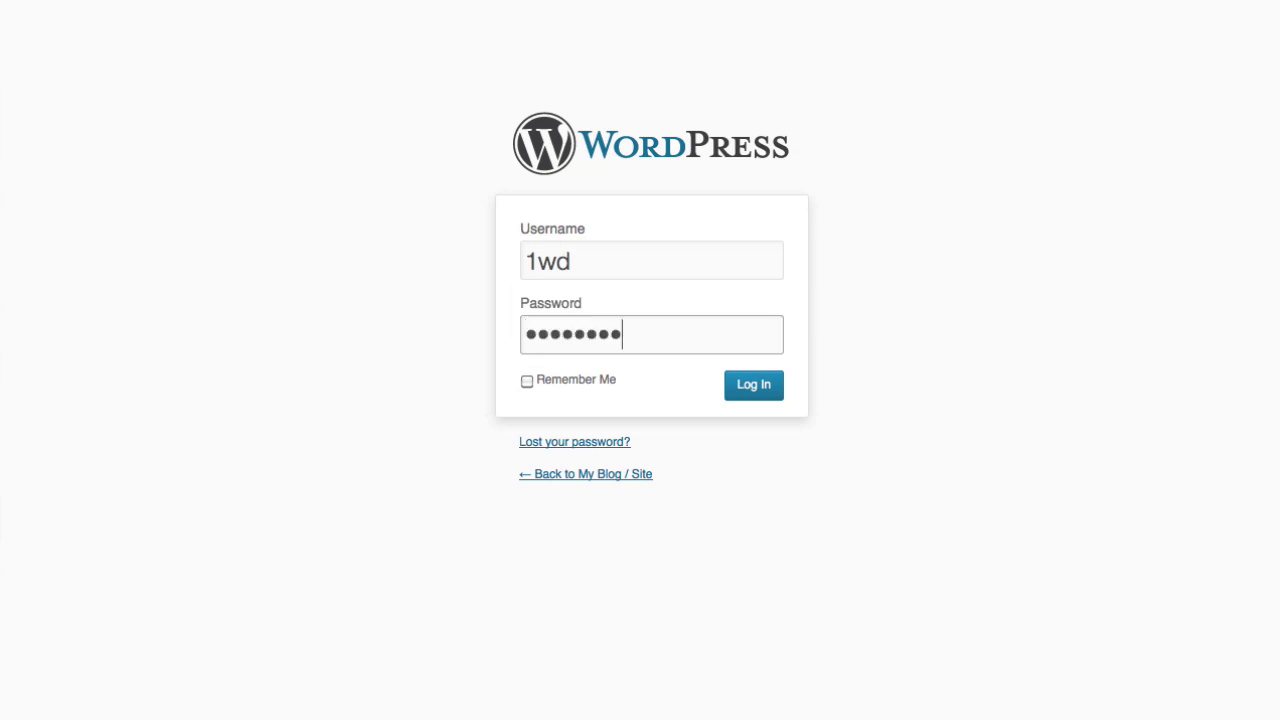
left_click(754, 390)
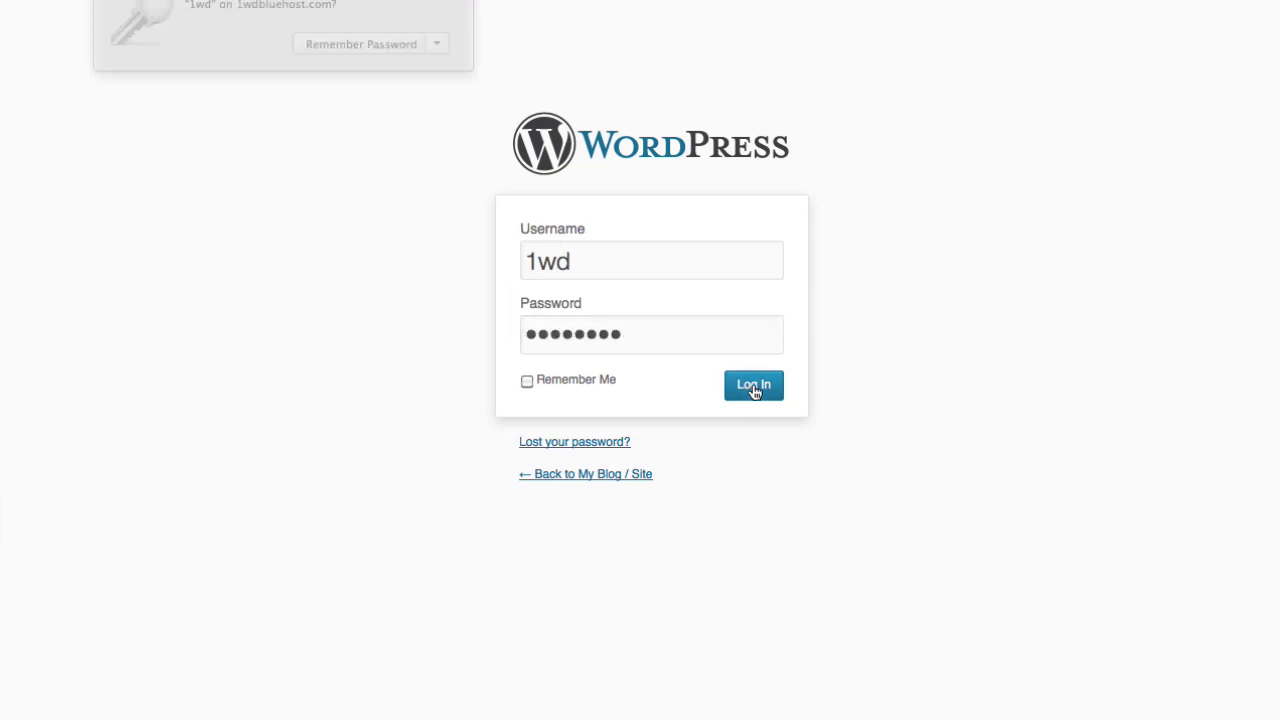
left_click(324, 58)
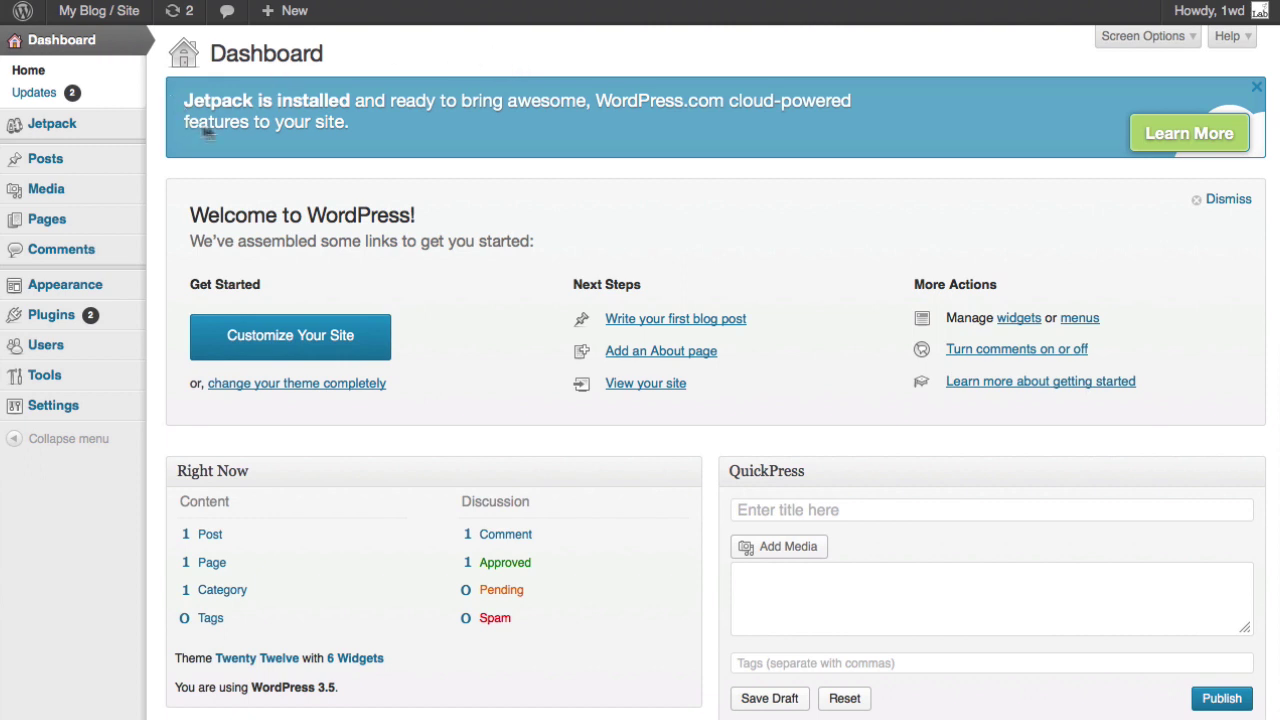
Open Appearance > Themes, where Twenty Twelve is the current theme, and switch to installing new themes.
mouse_move(106, 283)
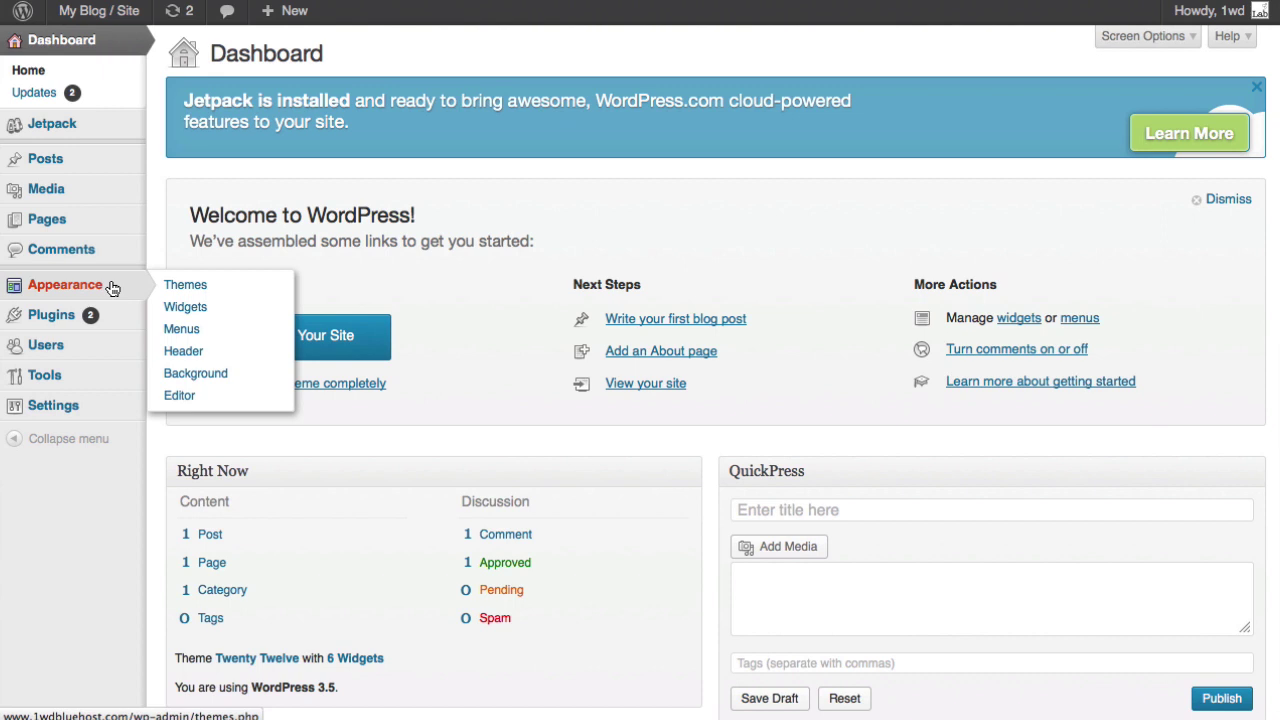
left_click(174, 292)
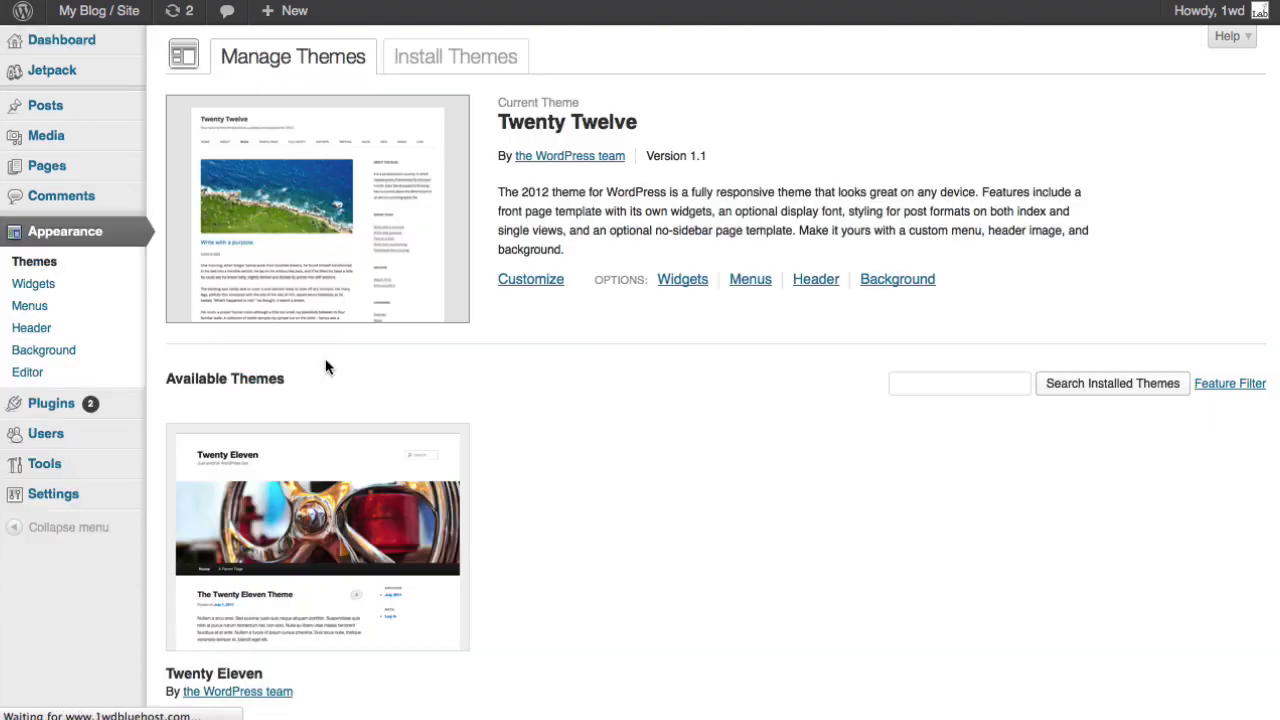
left_click(428, 66)
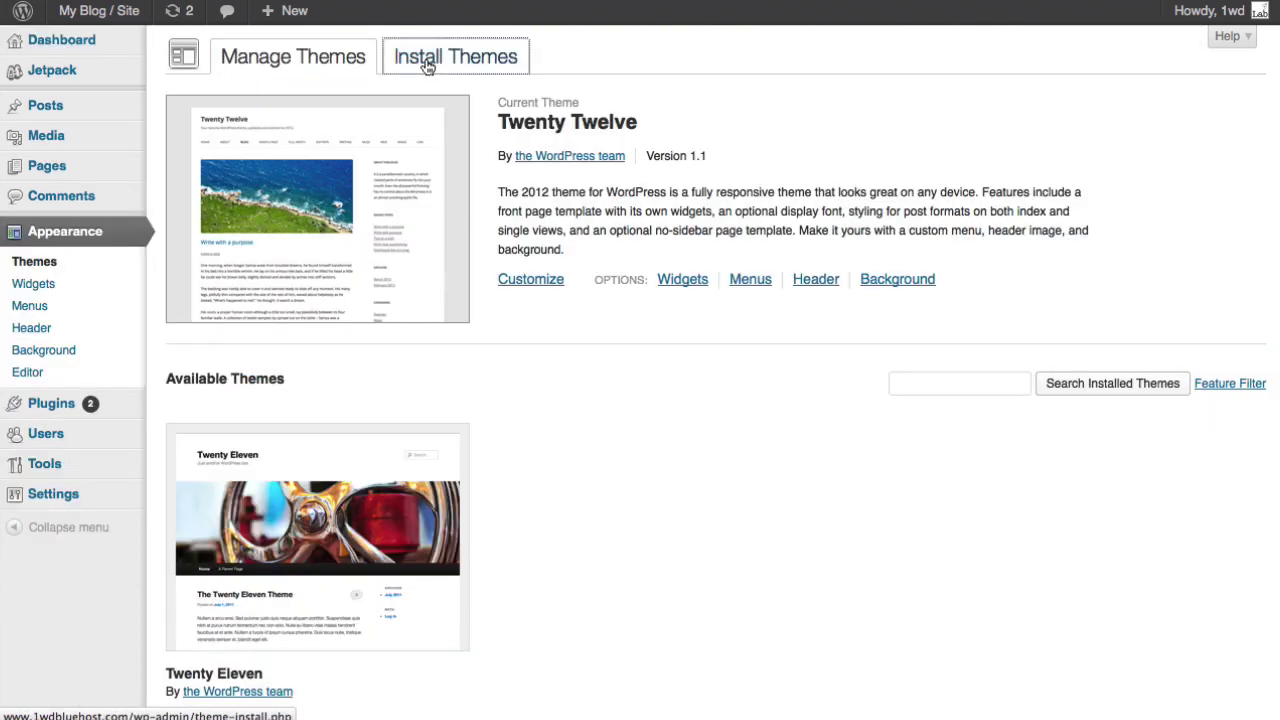
Search themes for 'Responsive', then install and activate the Responsive 1.8.7 theme.
left_click(284, 158)
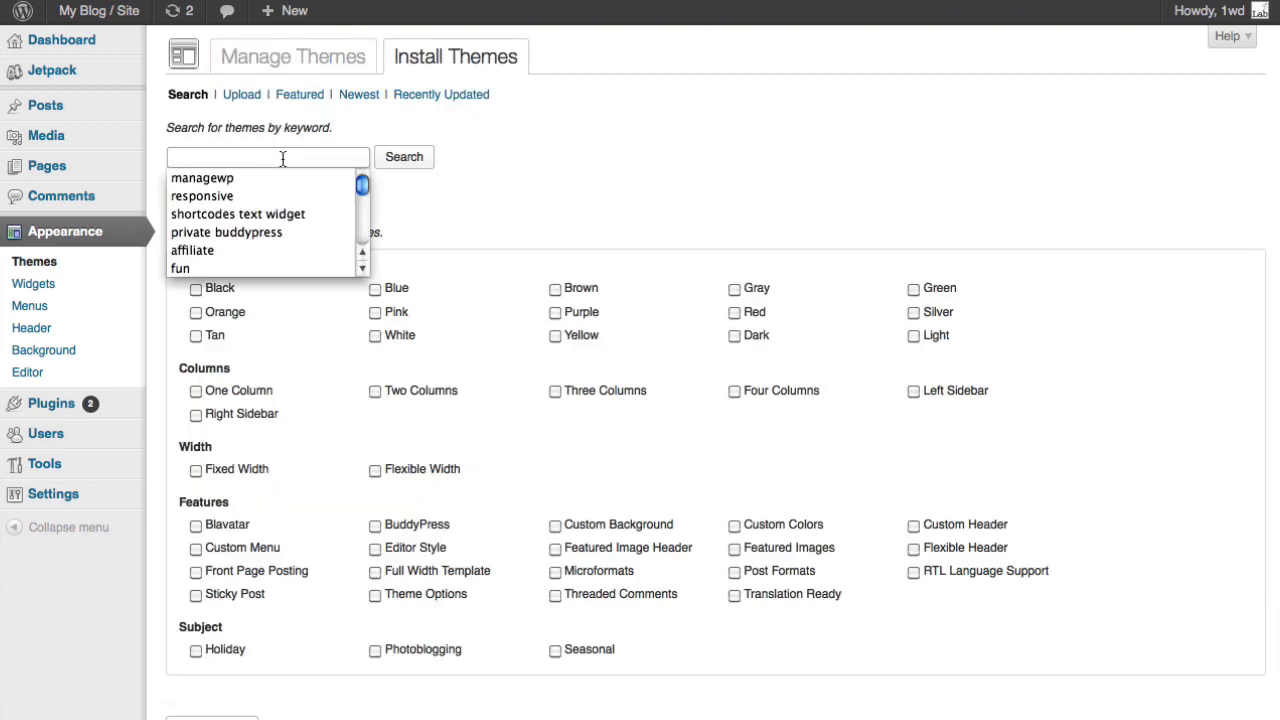
type("Responsive")
key("Escape")
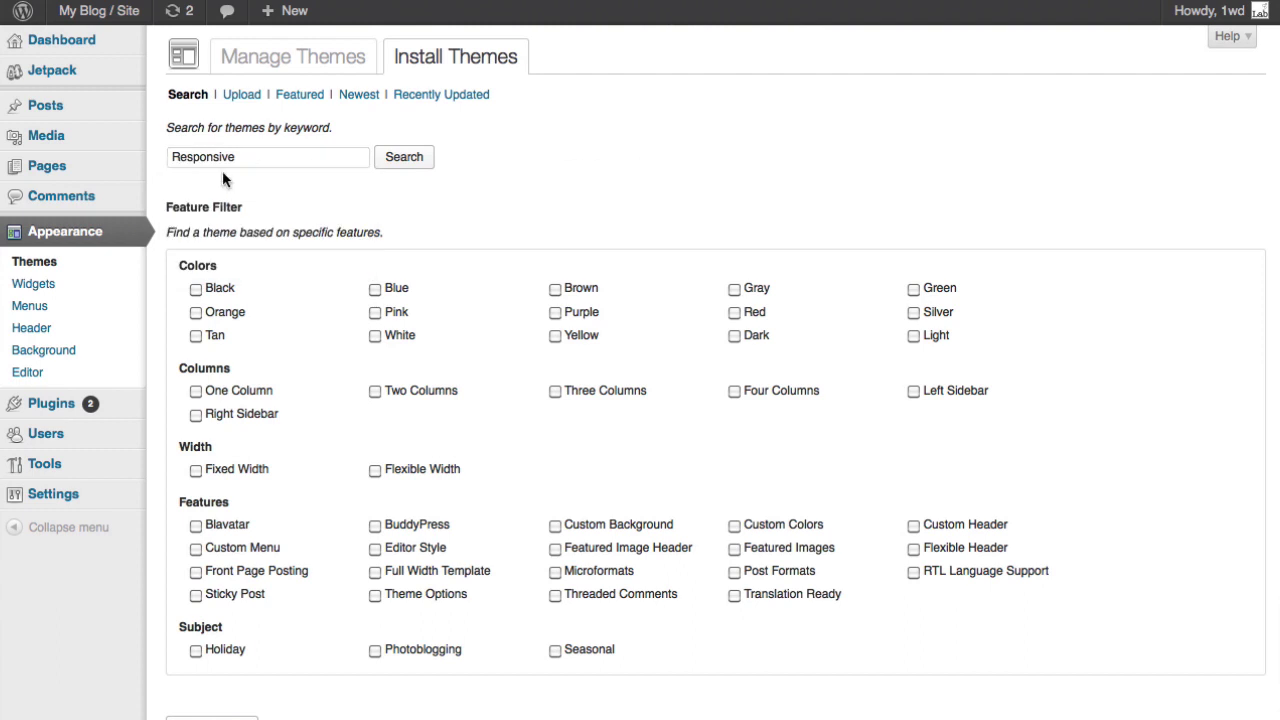
left_click(387, 160)
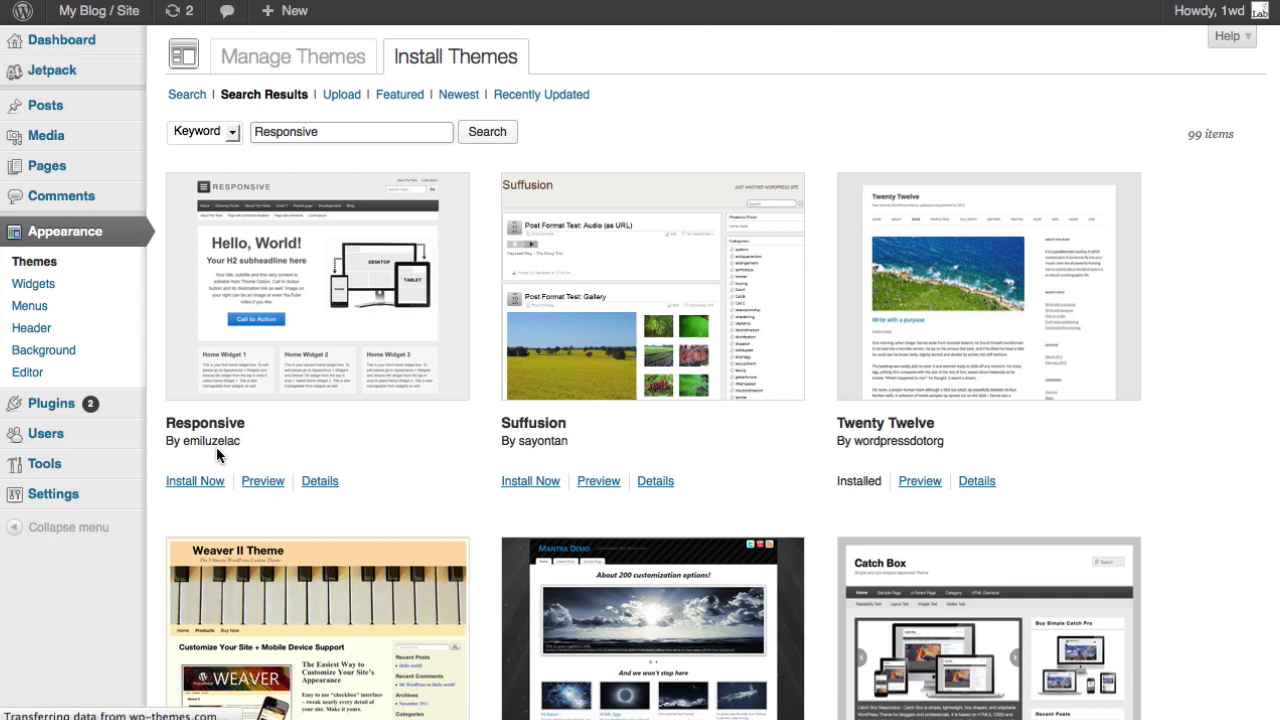
left_click(210, 488)
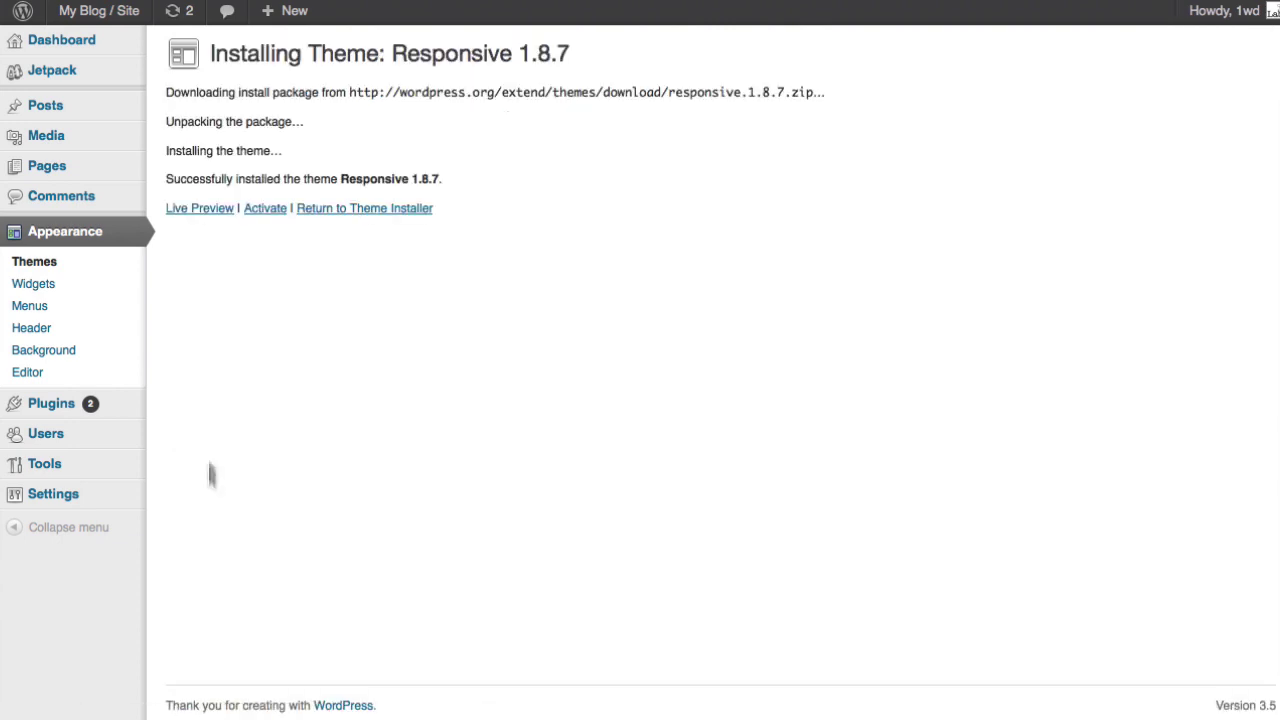
left_click(263, 210)
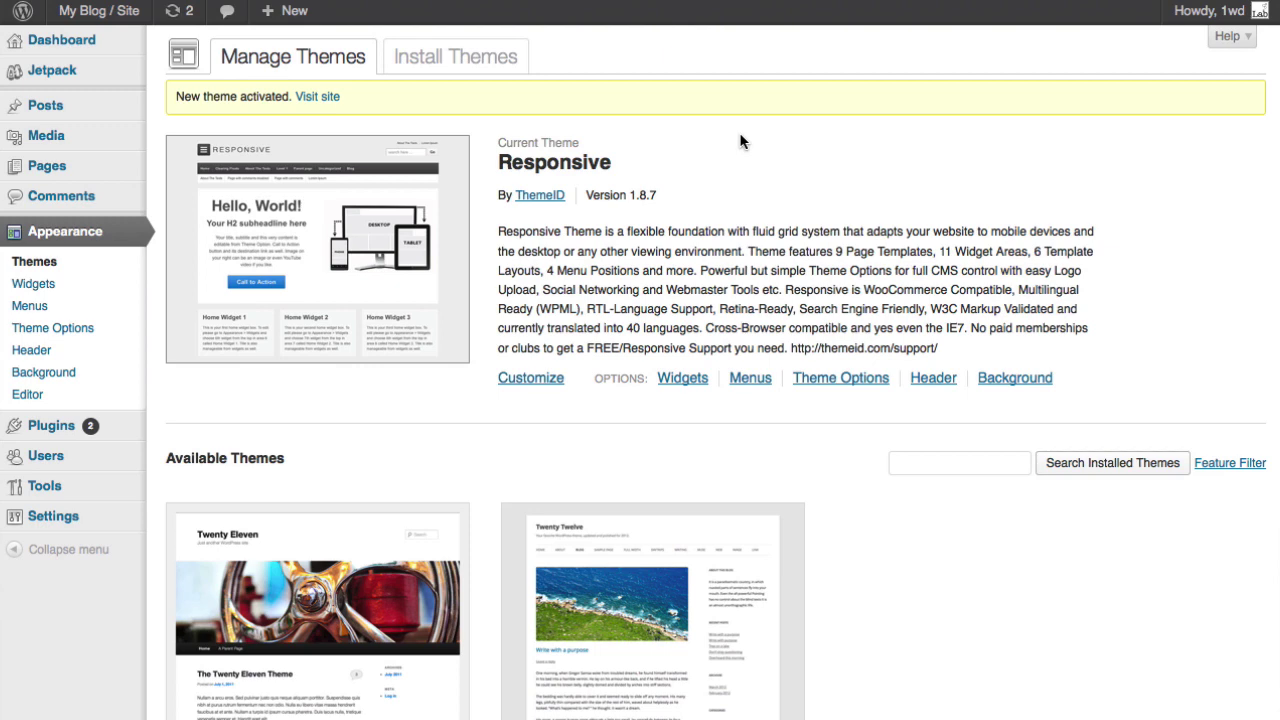
mouse_move(76, 106)
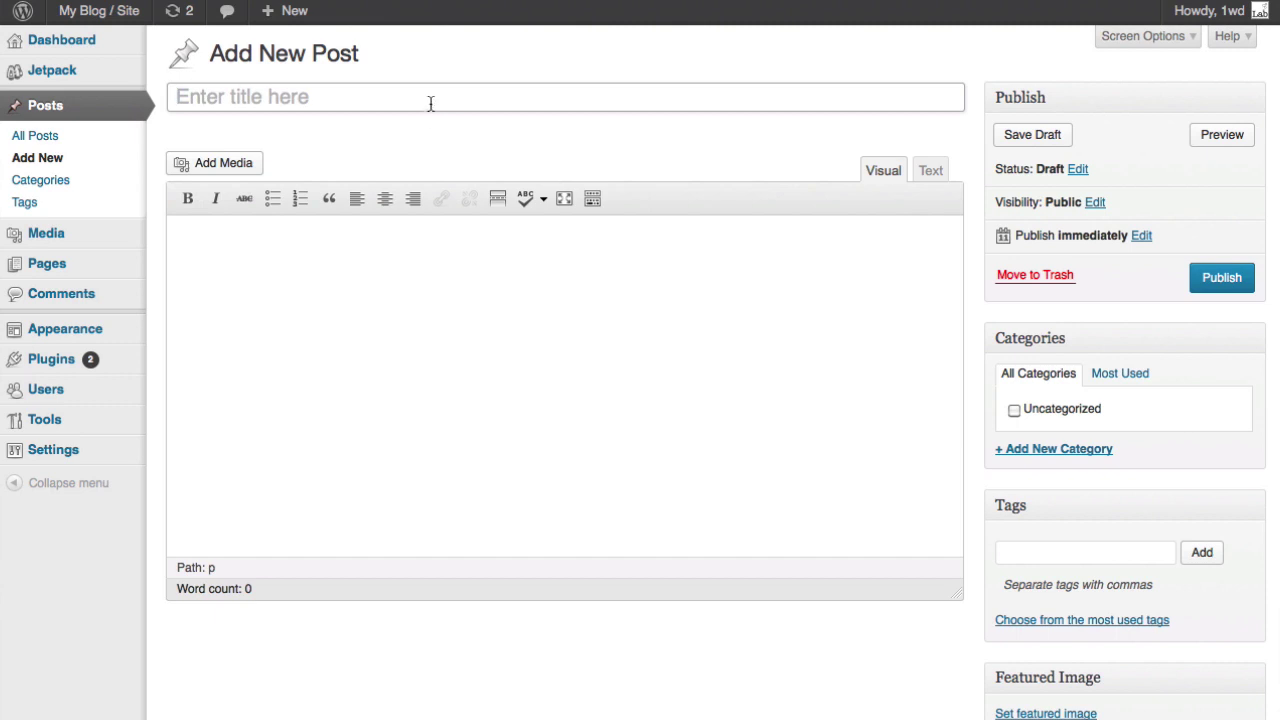
Title the post 'My first blog post!' with body 'I'm so excited to be using WordPress!!'.
left_click(431, 101)
type("My fi")
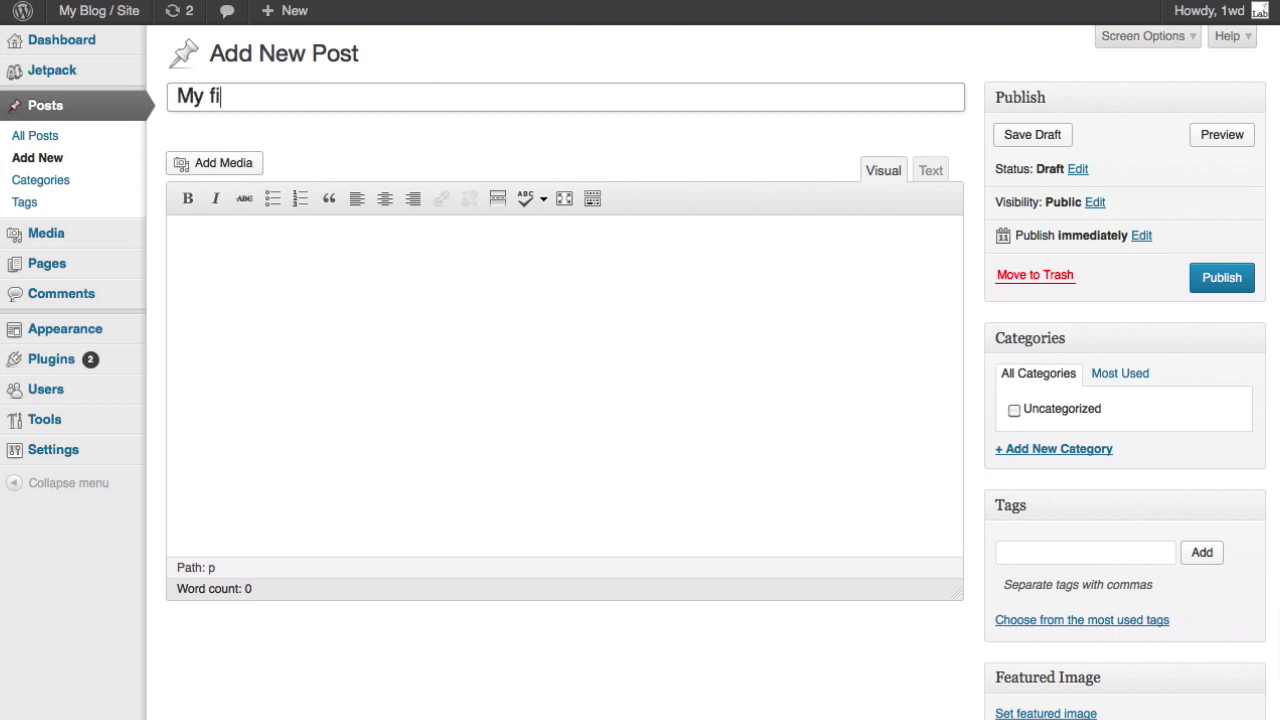
type("rst blog post!")
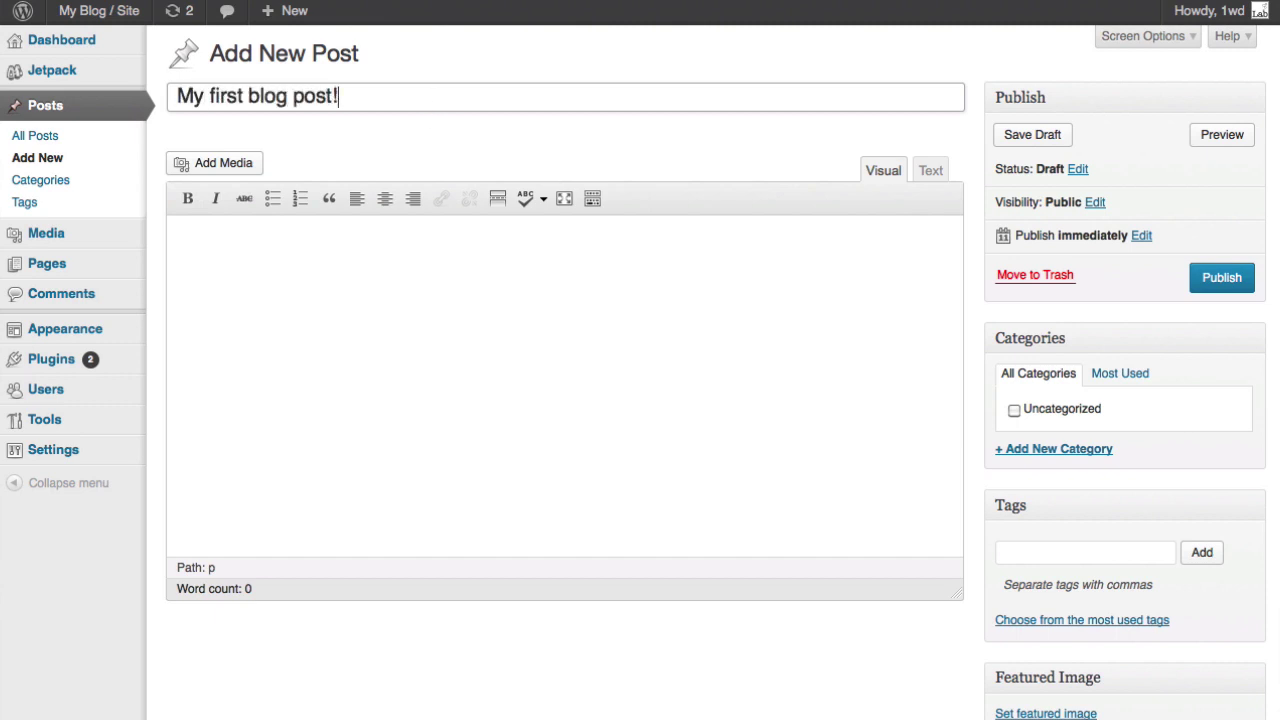
key("Tab")
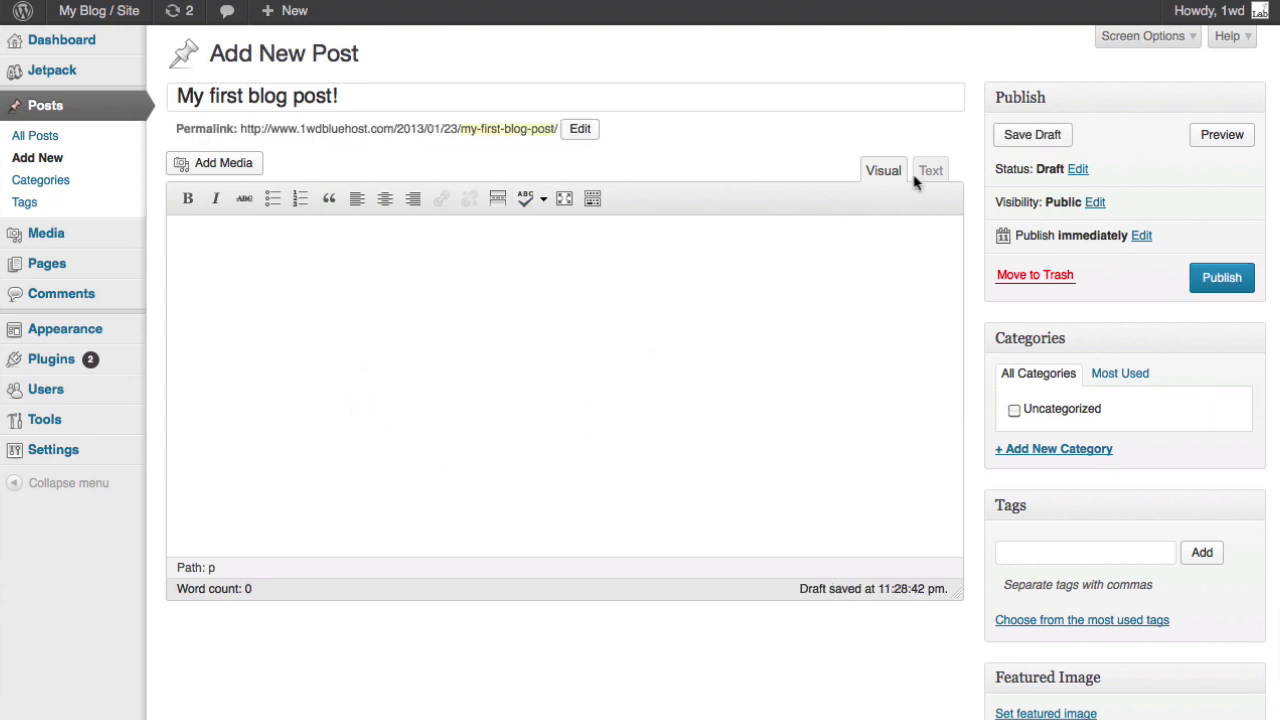
left_click(648, 282)
type("I'm so excited to b")
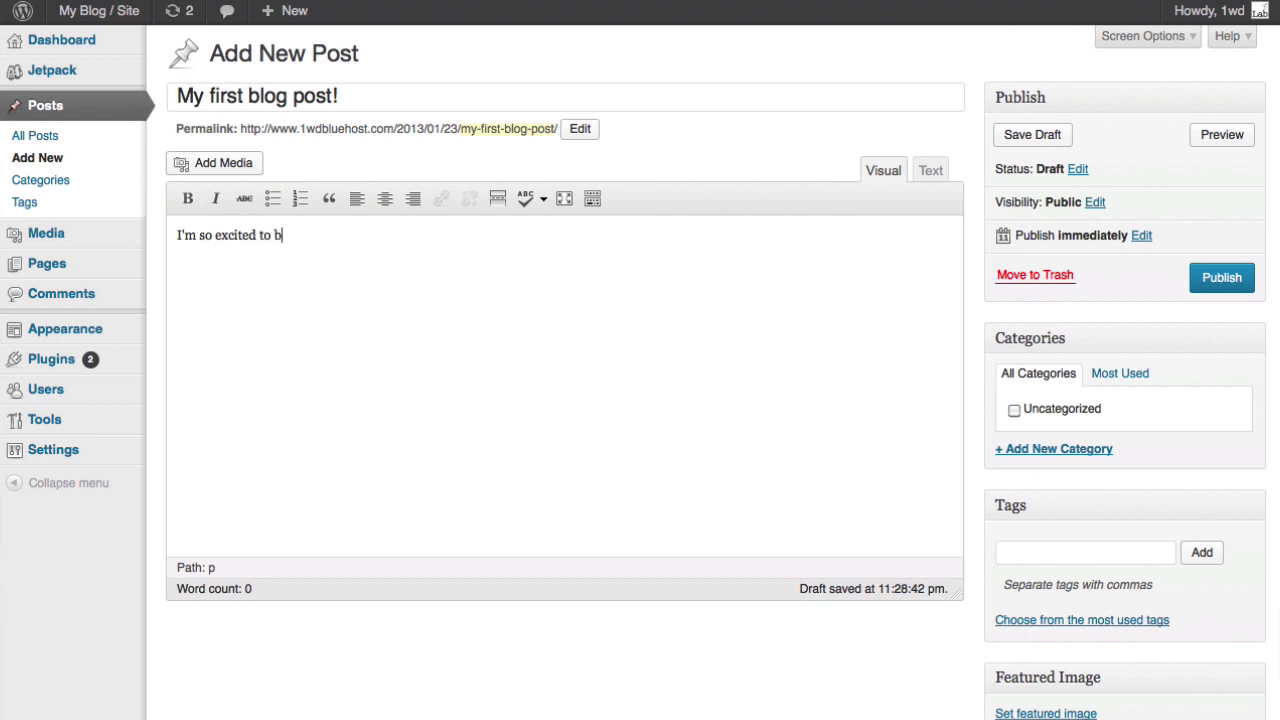
type("e using WordPress!!")
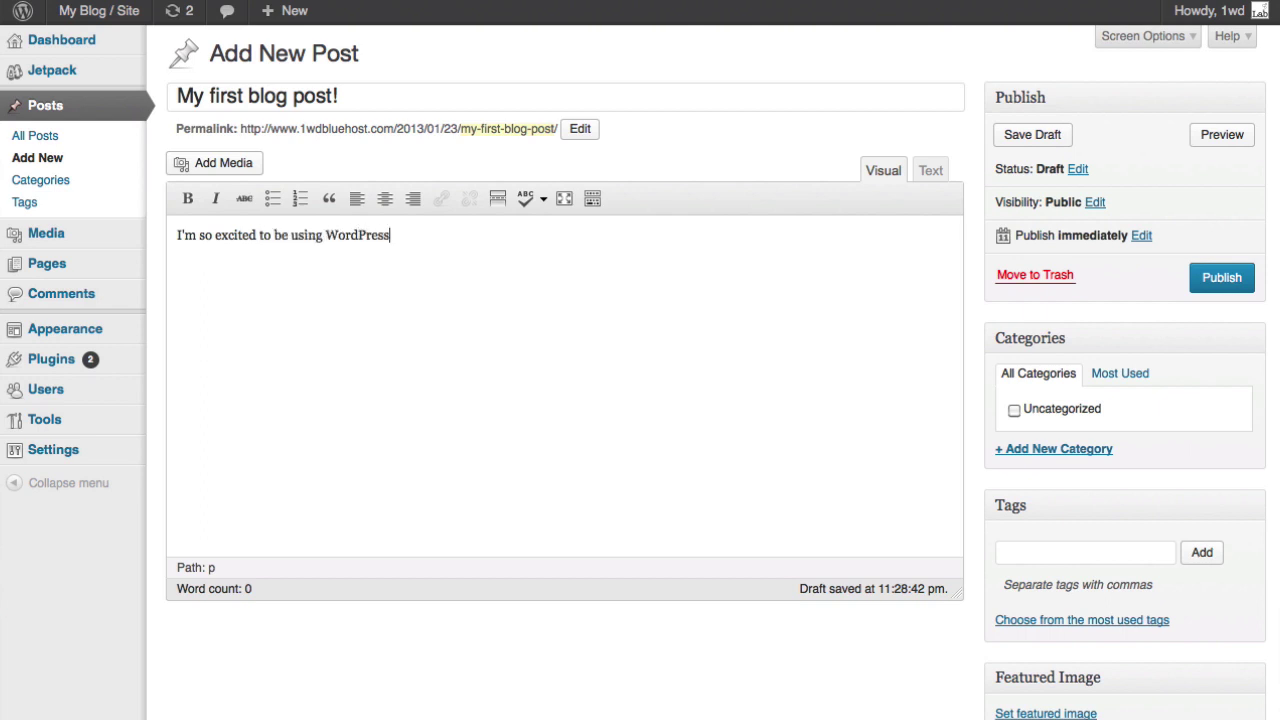
Publish the post and open the published post in a new tab.
left_click(1212, 288)
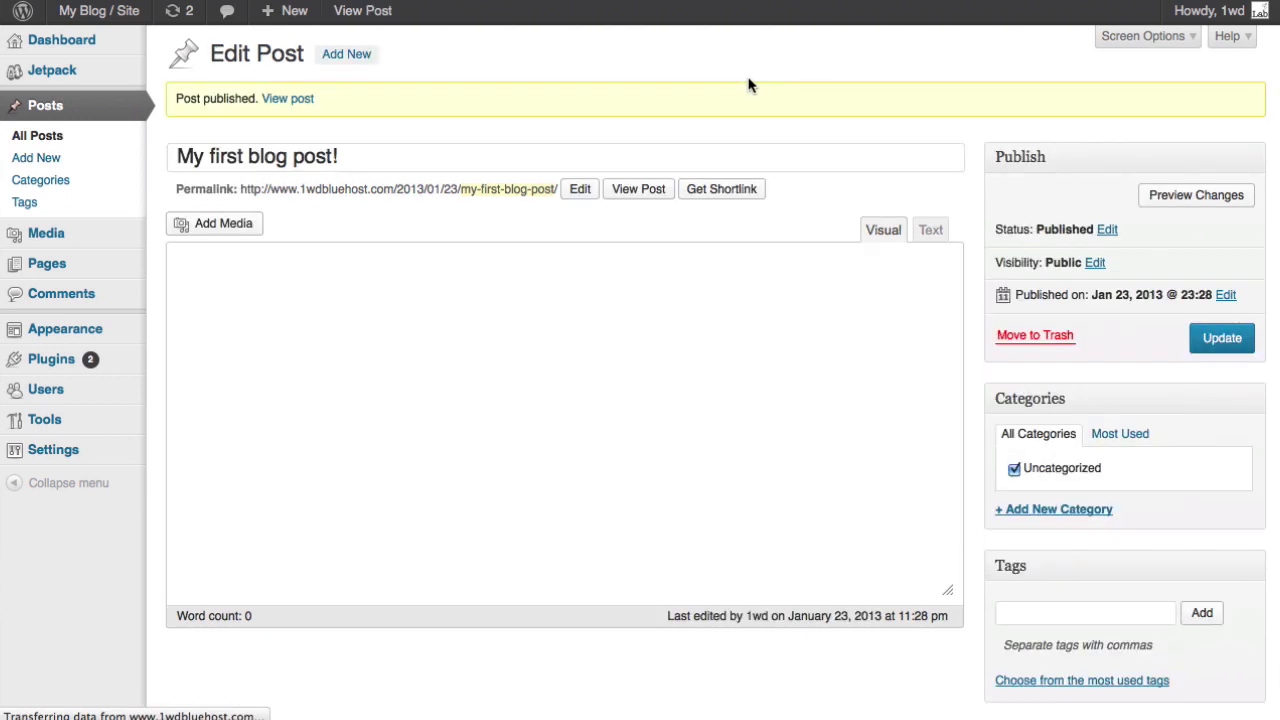
right_click(287, 108)
left_click(340, 117)
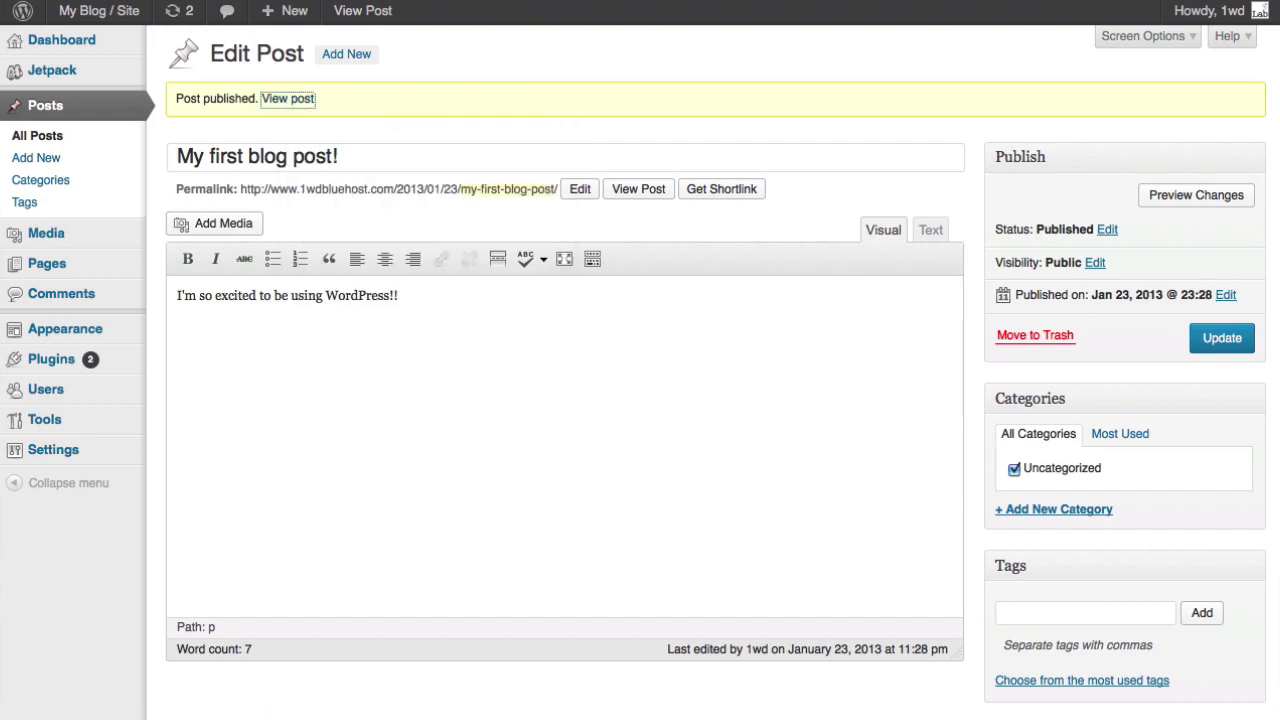